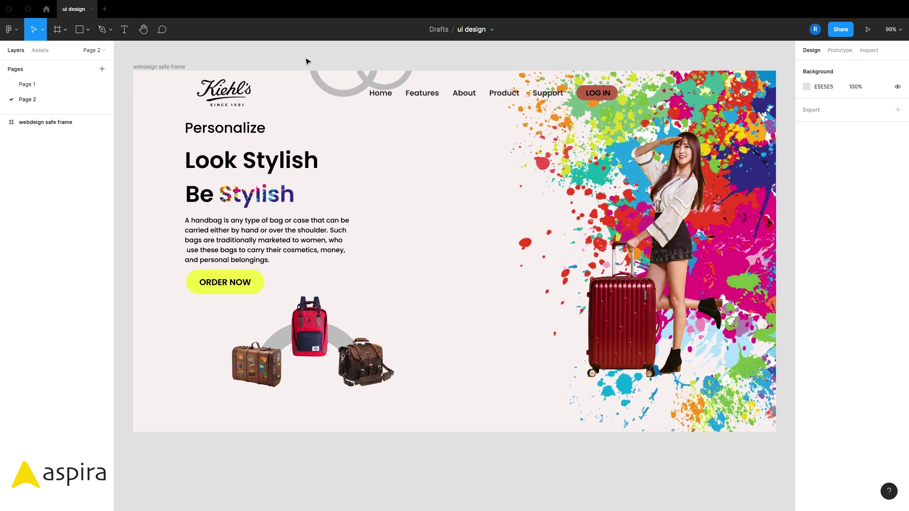
Duplicate the whole web design frame beside the original and hide the interface for an unobstructed view of the canvas
click(317, 76)
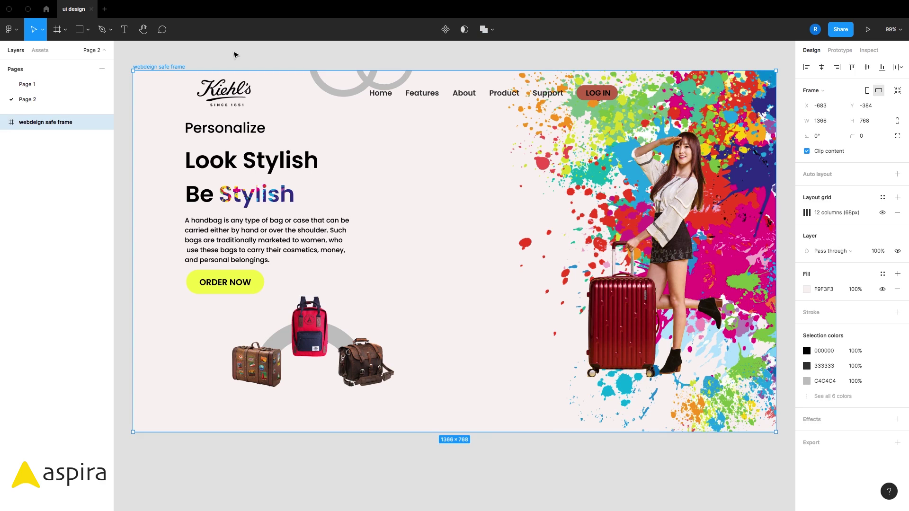
click(235, 55)
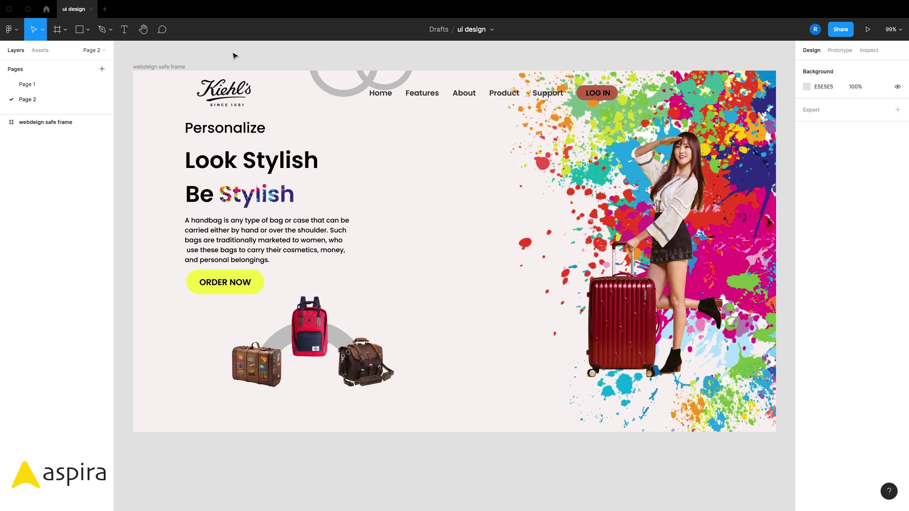
click(169, 68)
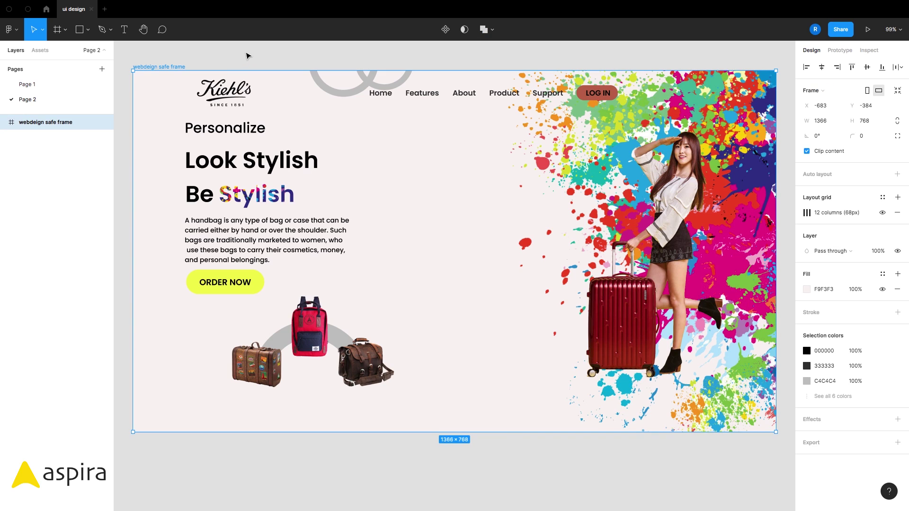
key(ctrl+d)
key(ctrl+backslash)
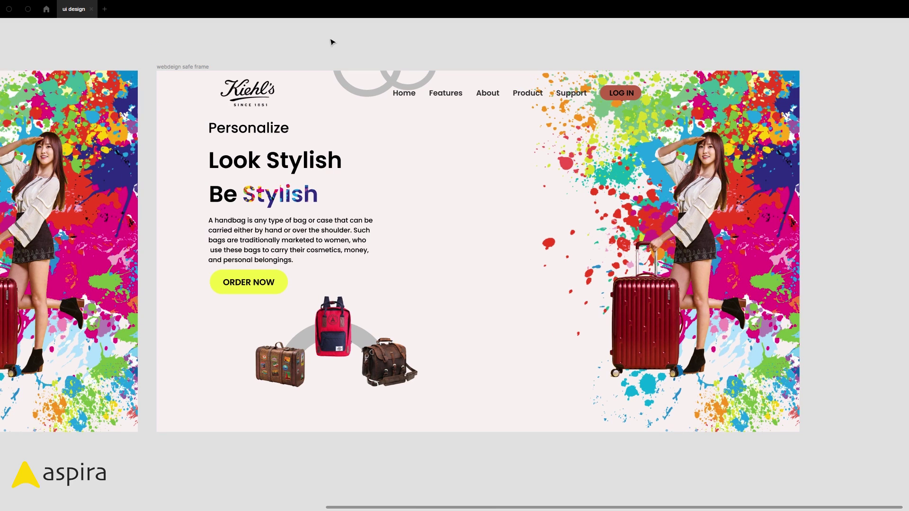
Delete the colourful paint-splash image behind the woman in the duplicated frame
click(762, 93)
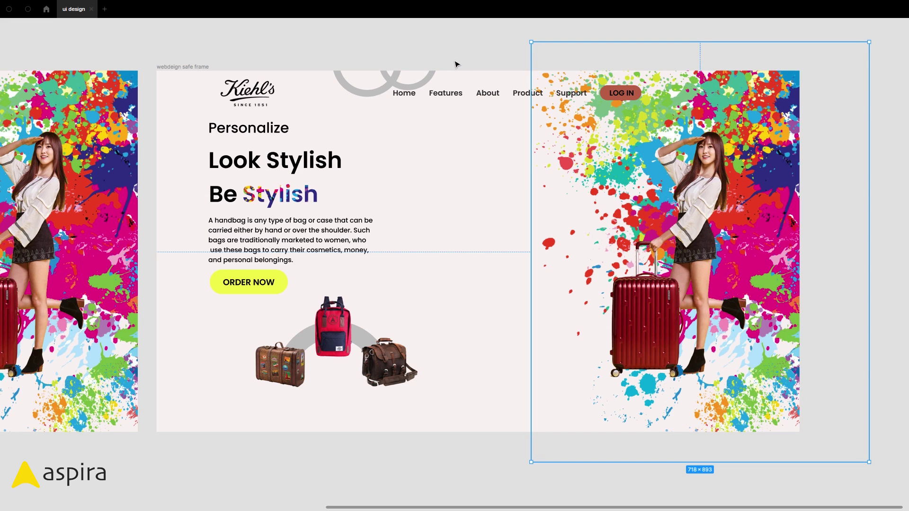
key(Delete)
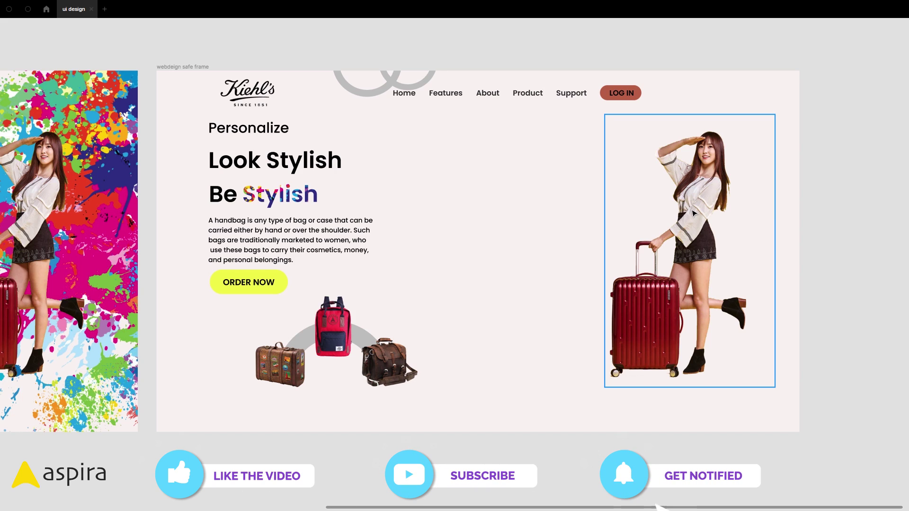
click(498, 282)
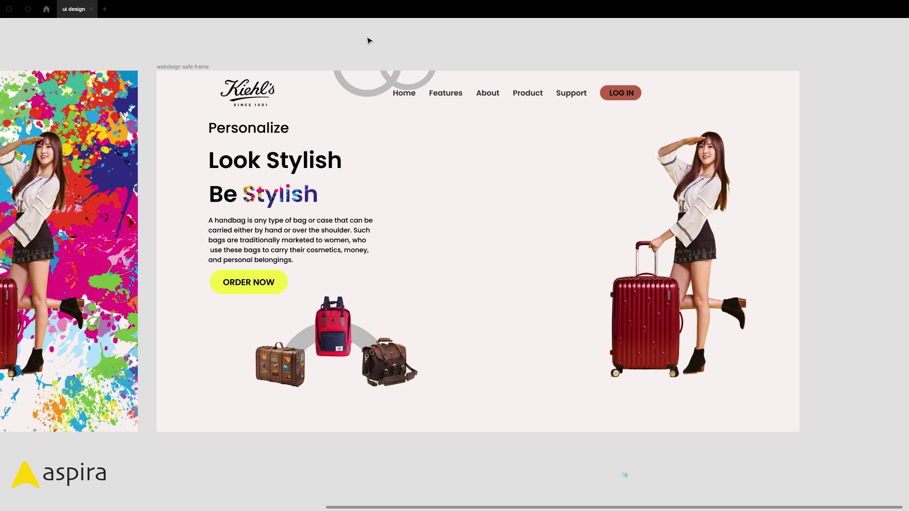
Delete the two grey arcs behind the navigation links and move the three-bag group outside the frame
click(380, 94)
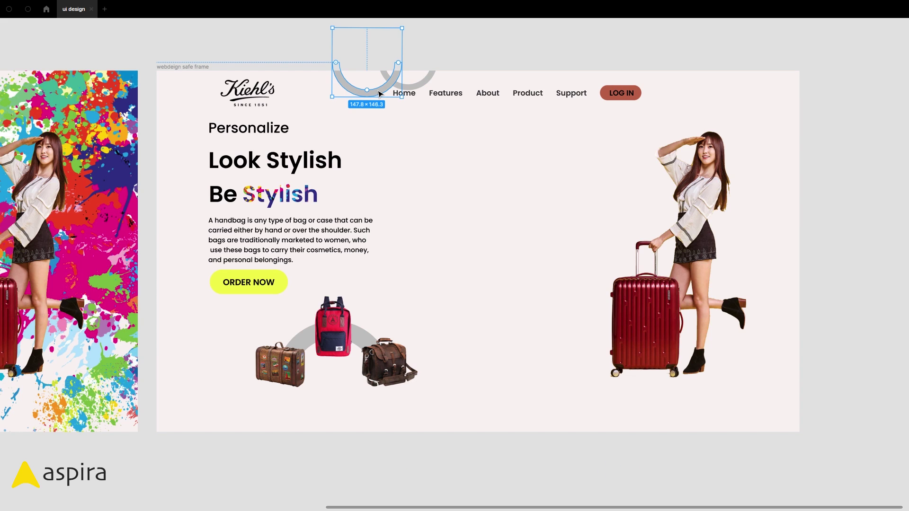
shift+click(421, 84)
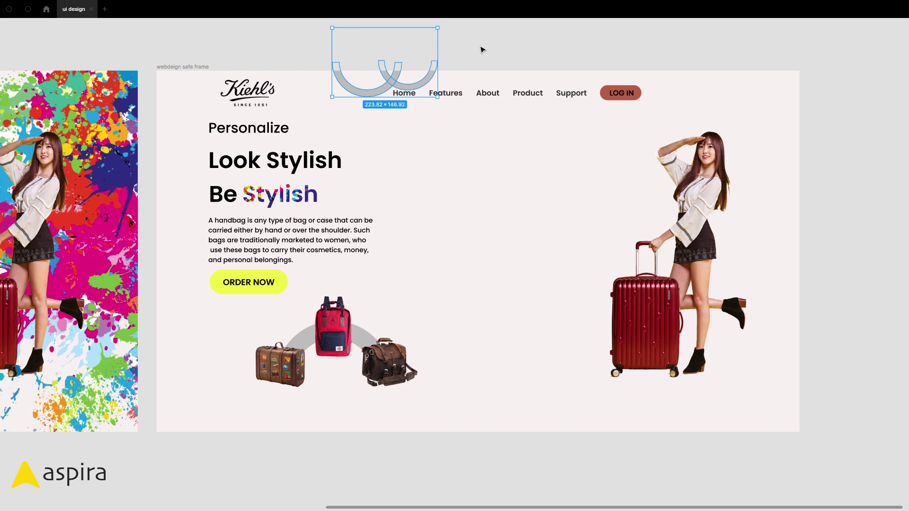
key(Delete)
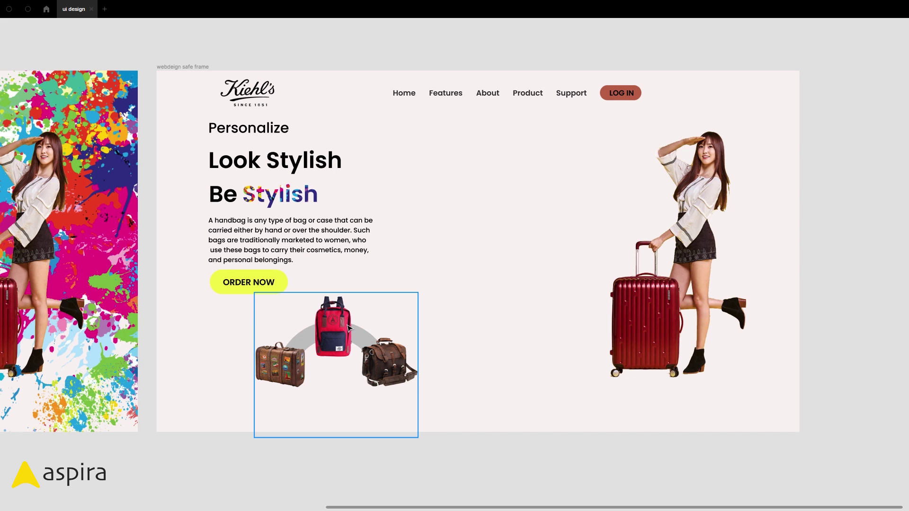
drag(335, 333, 896, 135)
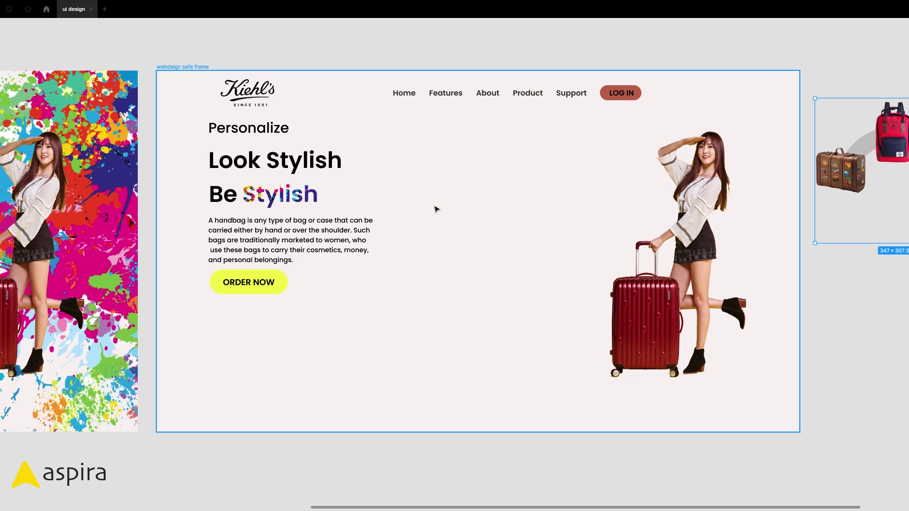
Replace the multicoloured "Be Stylish" text with a plain second line reading "Be Stylish" in the "Look Stylish" heading
click(280, 201)
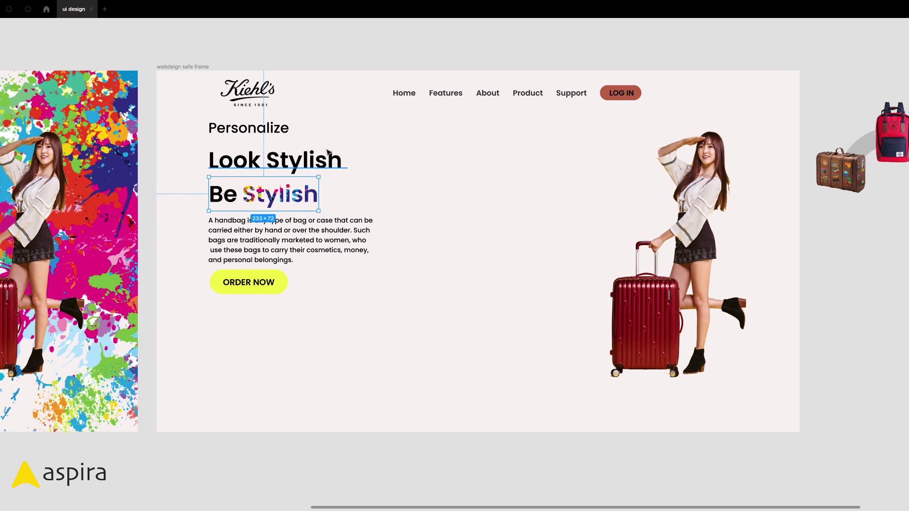
key(Delete)
key(ctrl+a)
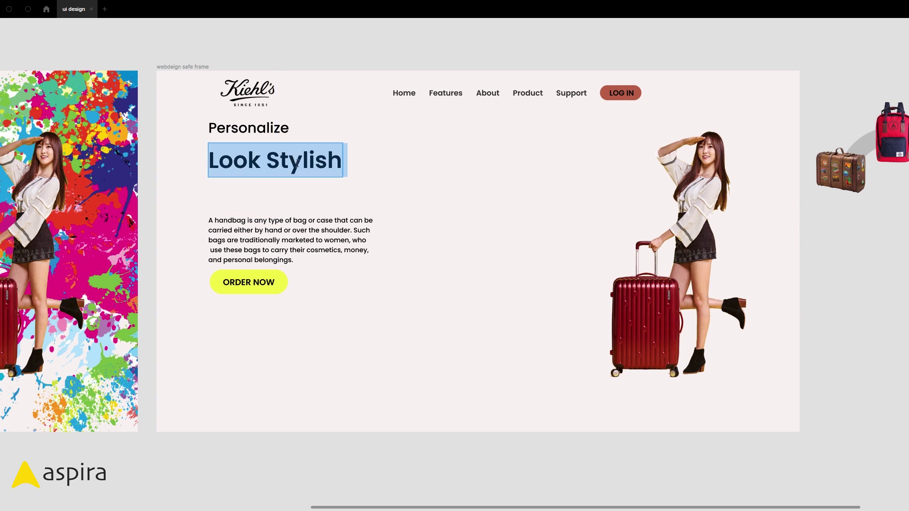
key(Right)
key(Return)
text(Be Stylish)
key(Escape)
click(324, 55)
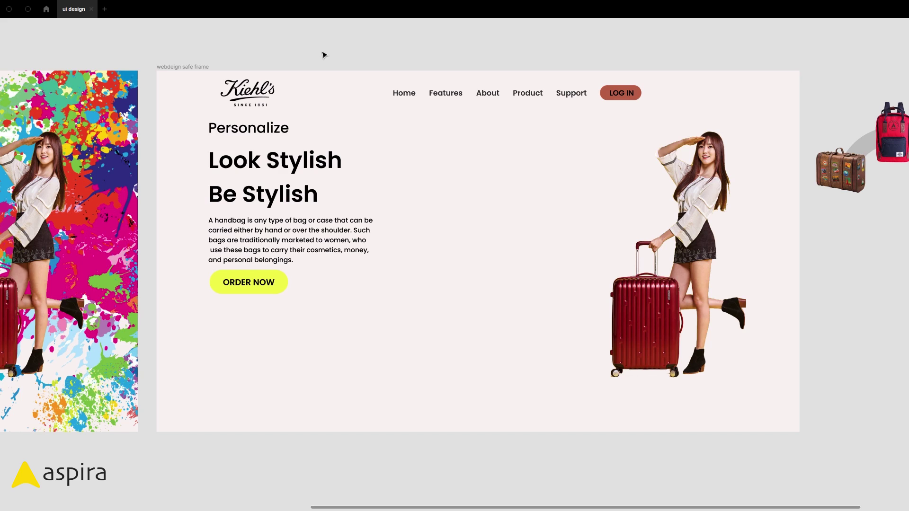
Move the "Personalize" text slightly down towards the heading and extend it to read "Personalize your"
click(248, 133)
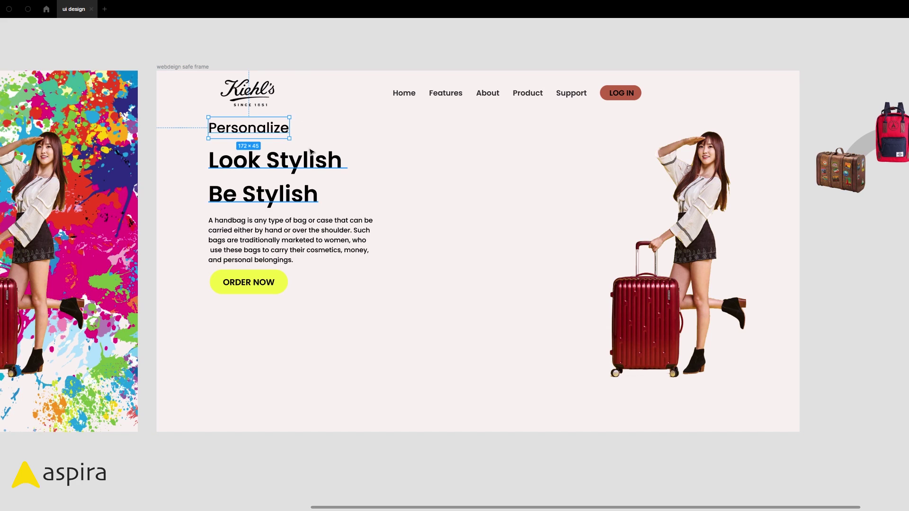
drag(249, 128, 248, 137)
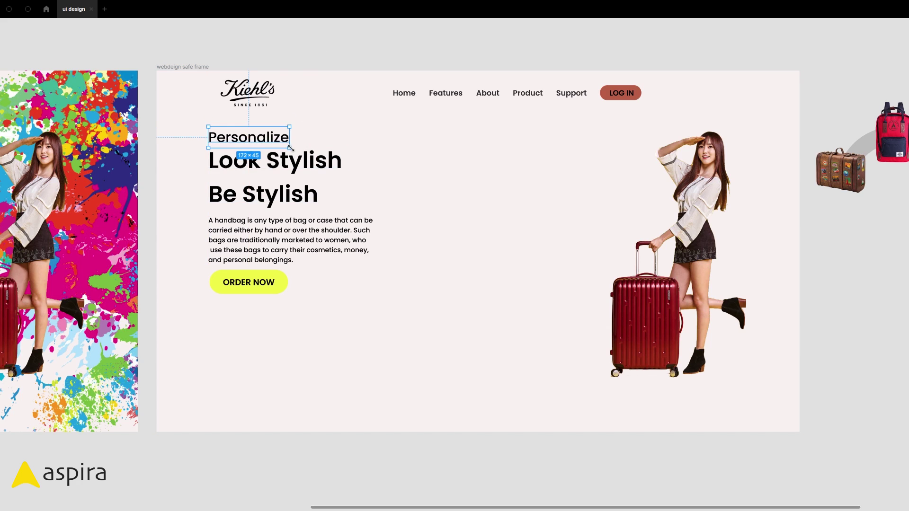
key(Return)
key(Right)
text(your)
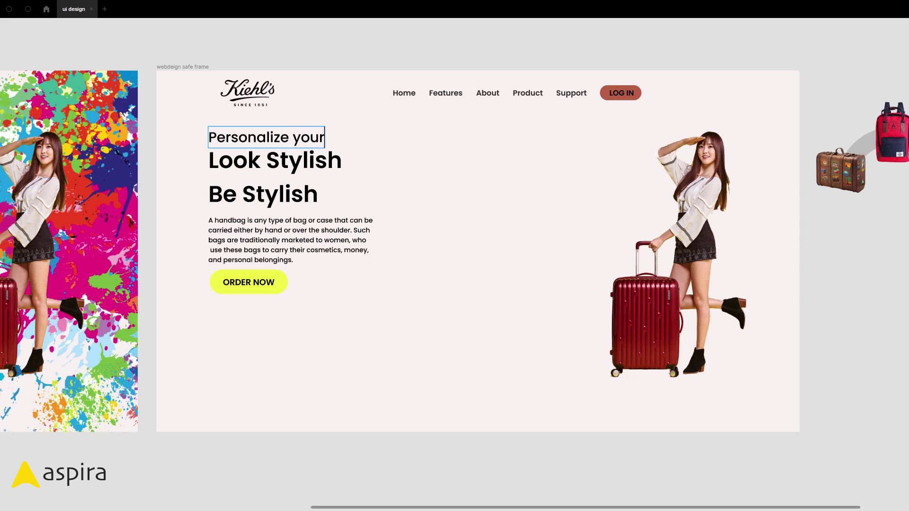
Merge the two-line heading into a single line reading "Look Stylish, Be Stylish"
double_click(349, 156)
click(349, 160)
key(Delete)
text(,)
key(Escape)
click(339, 62)
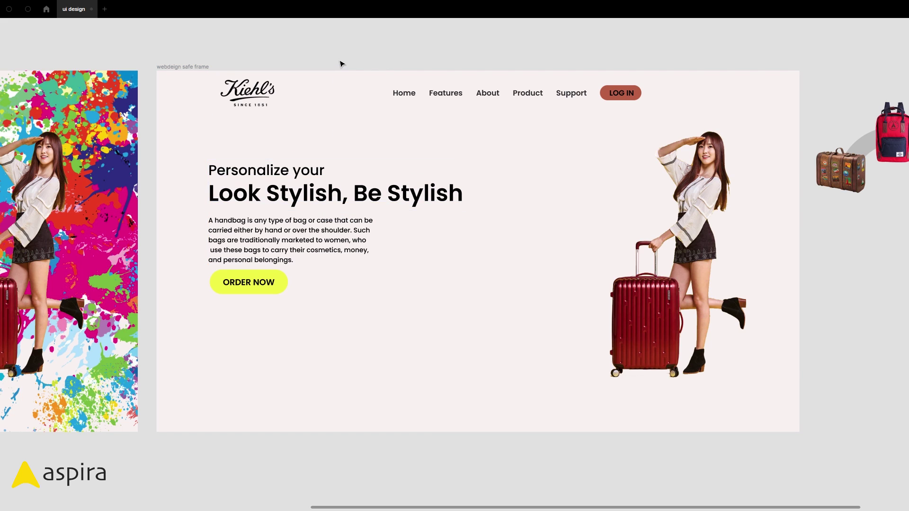
Show the interface again and widen the handbag paragraph's text box to about 540 px, matching the heading
key(ctrl+backslash)
click(368, 245)
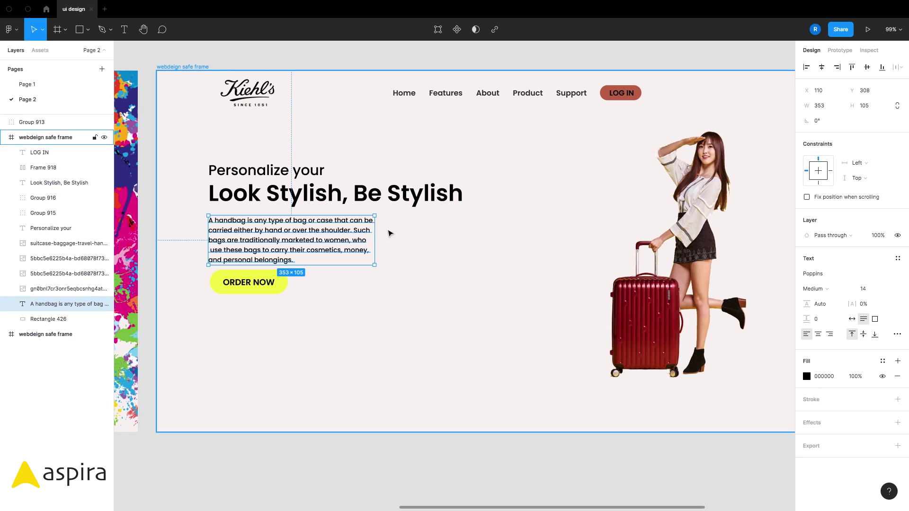
drag(375, 229, 463, 229)
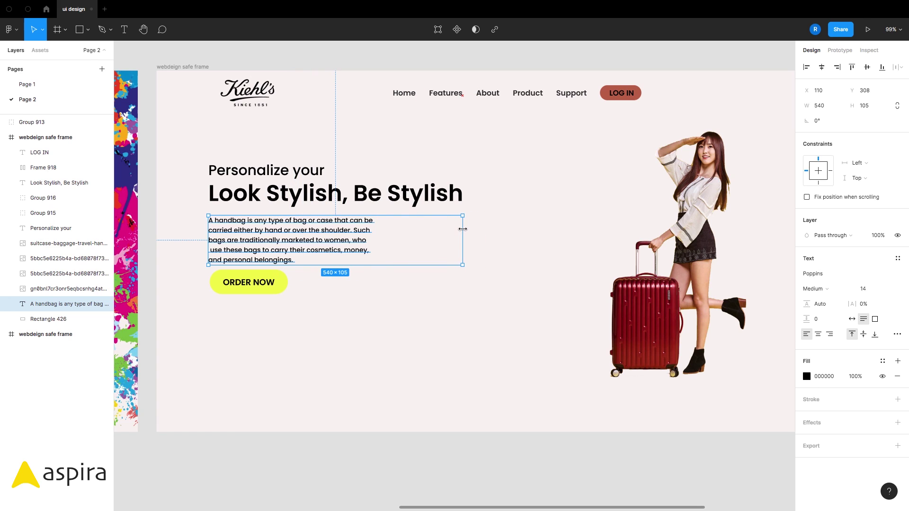
Remove the manual line breaks and stray space from the handbag paragraph so its text flows across the widened box
double_click(382, 218)
key(Delete)
key(Down)
key(Delete)
click(462, 234)
key(Delete)
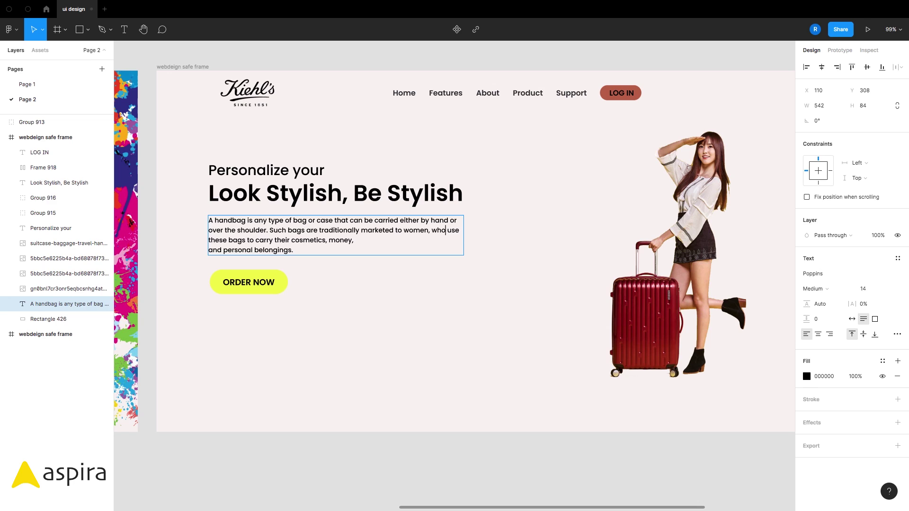
key(End)
key(Delete)
key(Escape)
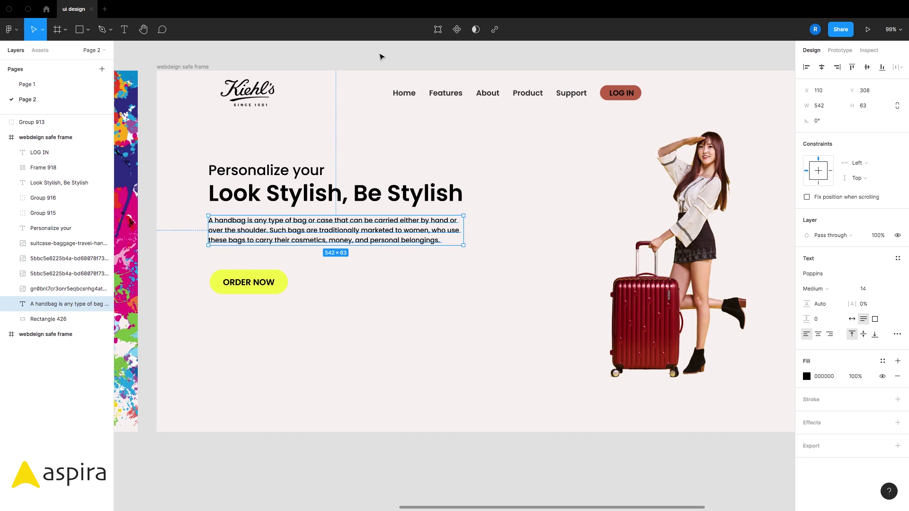
Group the heading, "Personalize your" and the handbag paragraph, and centre the group vertically in the frame
click(284, 201)
shift+click(272, 174)
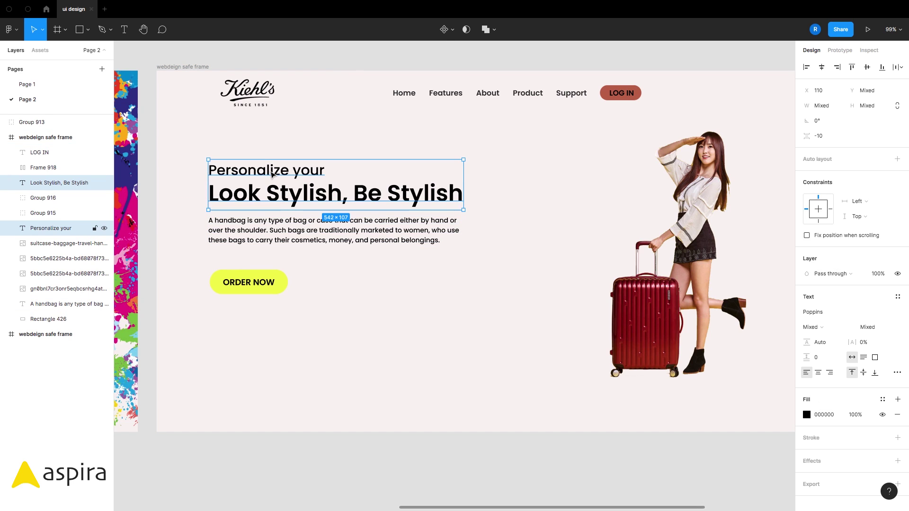
shift+click(452, 238)
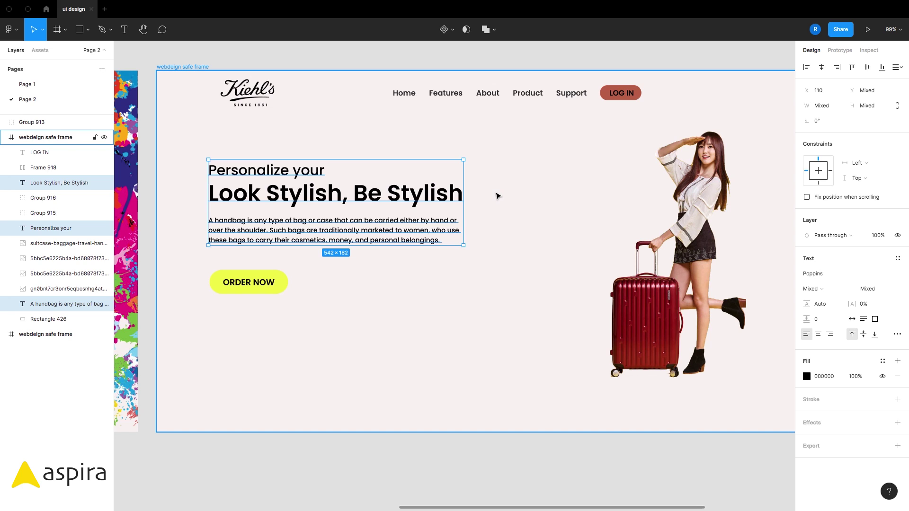
key(ctrl+g)
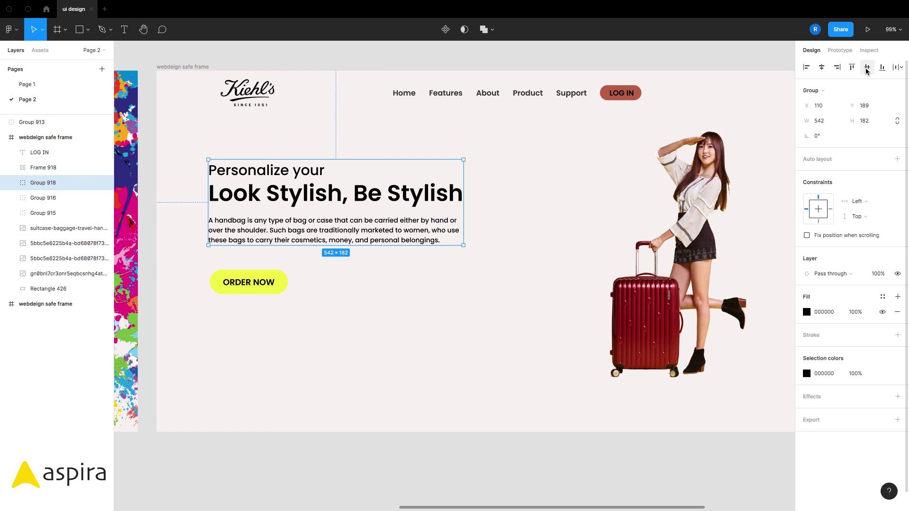
click(866, 69)
click(571, 92)
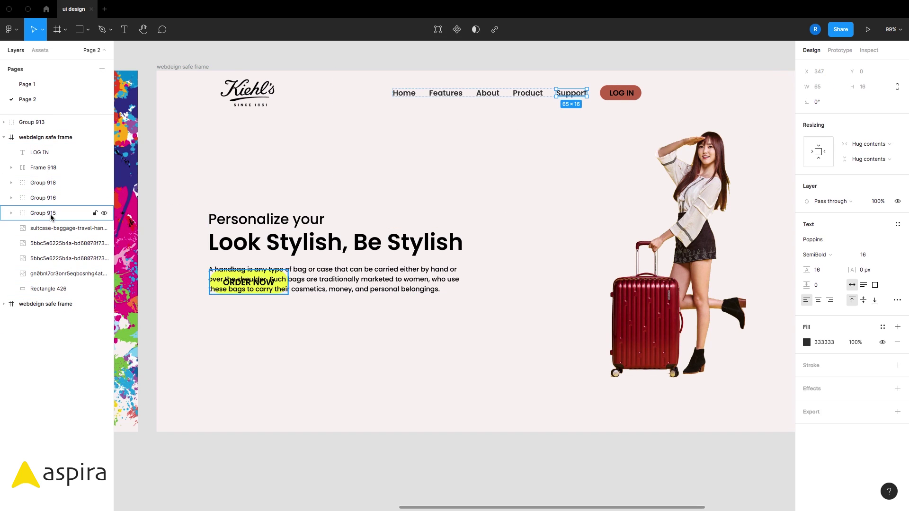
Move the ORDER NOW button group down 70 px so it sits below the handbag paragraph
click(51, 216)
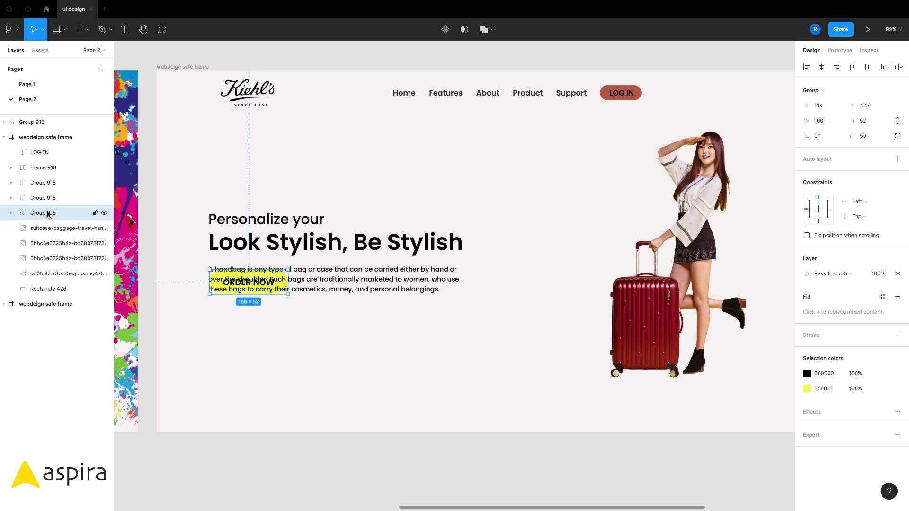
key(shift+Down)
key(shift+Down)
key(shift+Down)
key(shift+Down)
key(shift+Down)
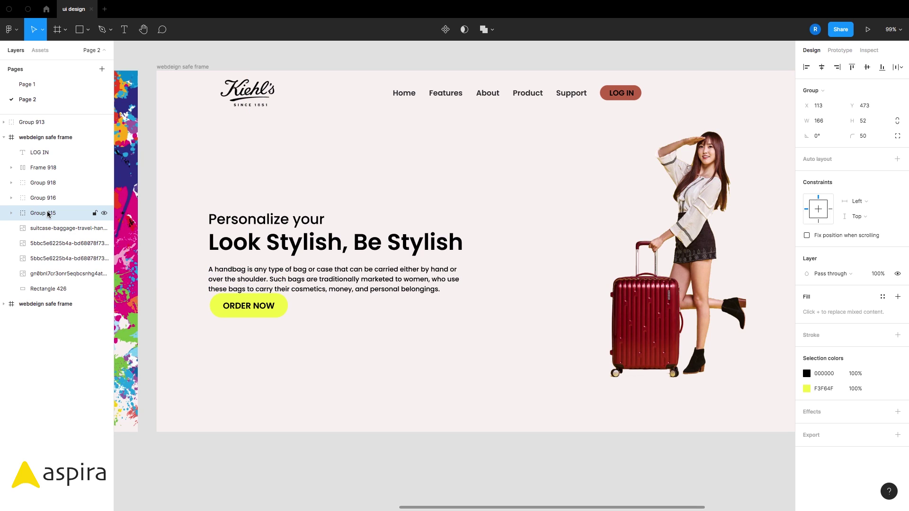
key(shift+Down)
key(shift+Down)
key(ctrl+backslash)
key(ctrl+backslash)
click(297, 52)
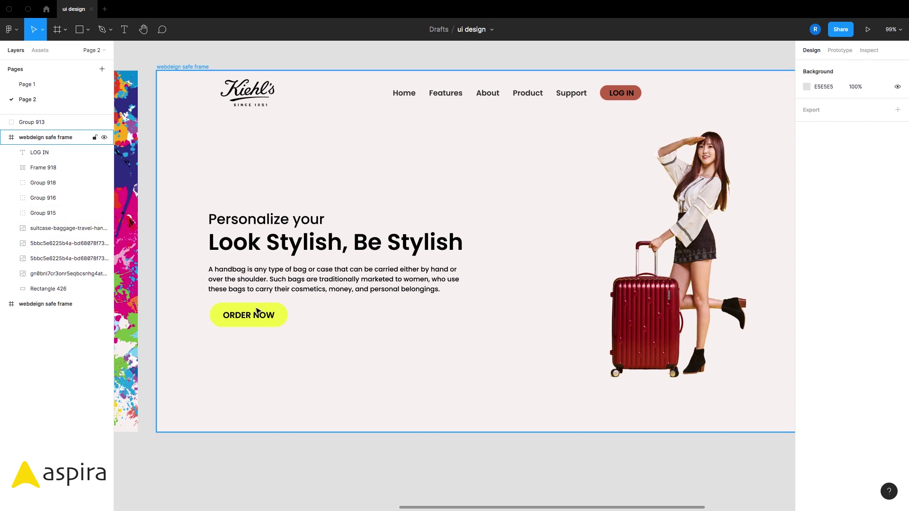
Set the ORDER NOW button's yellow rectangle to a height of 44 and a corner radius of 0
right_click(255, 313)
key(Escape)
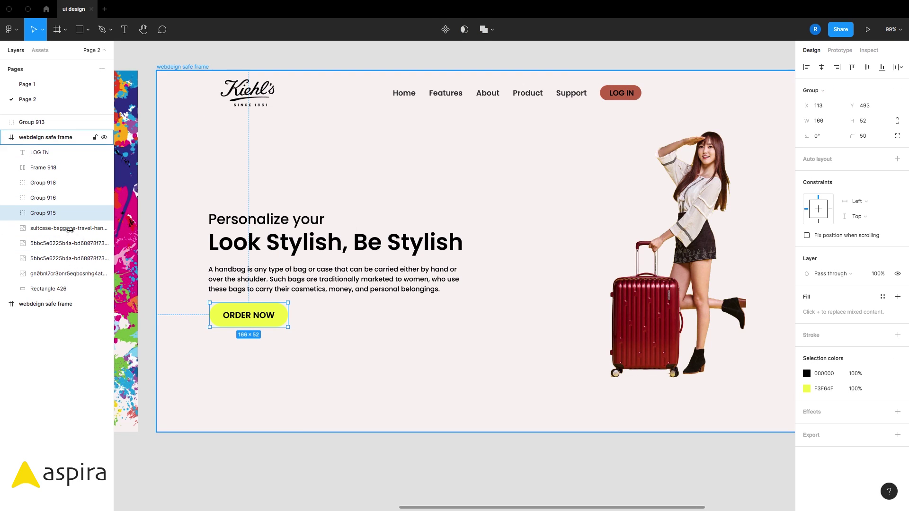
click(11, 213)
click(59, 243)
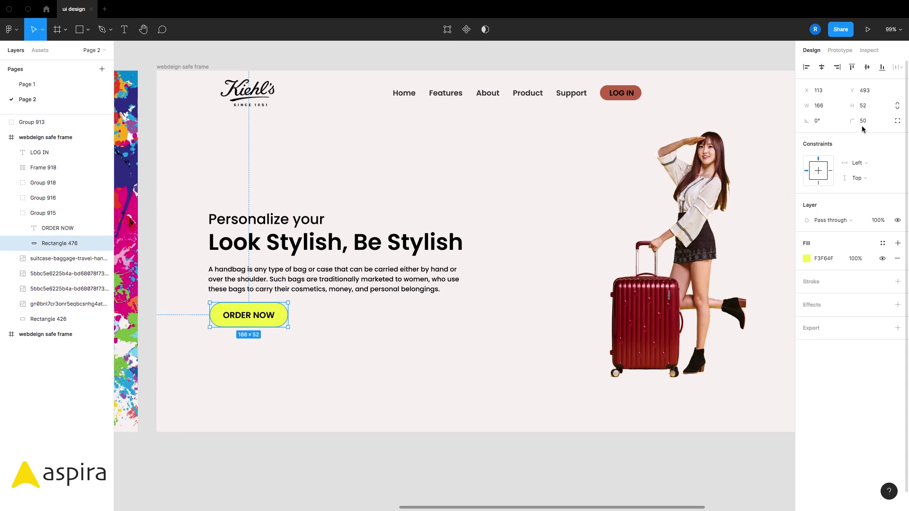
click(869, 111)
text(44)
key(Return)
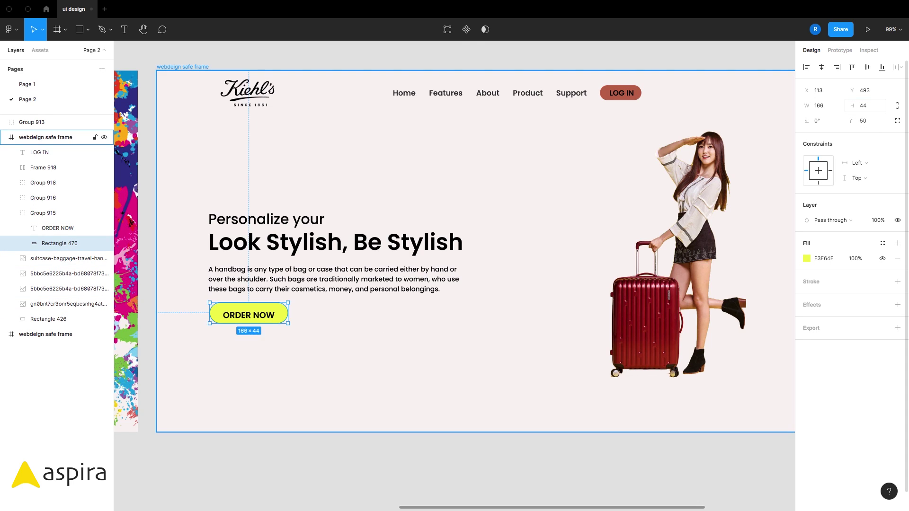
click(876, 123)
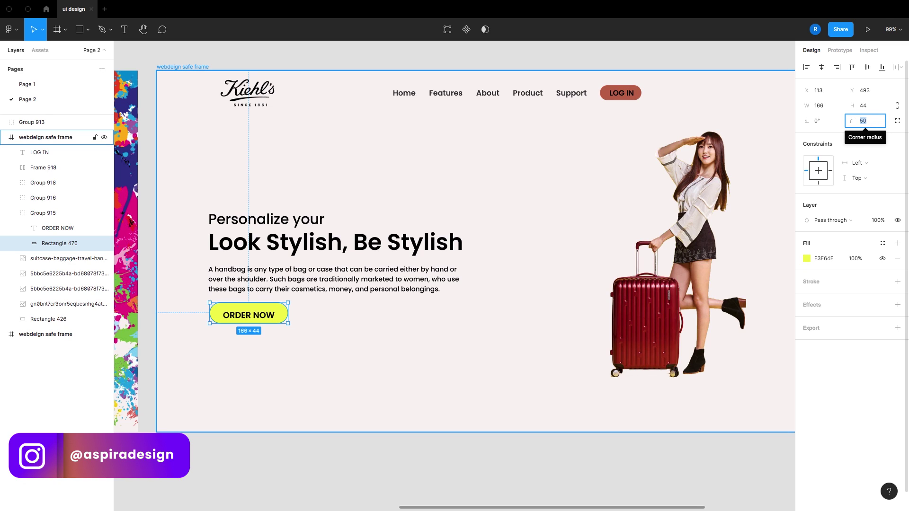
text(0)
key(Return)
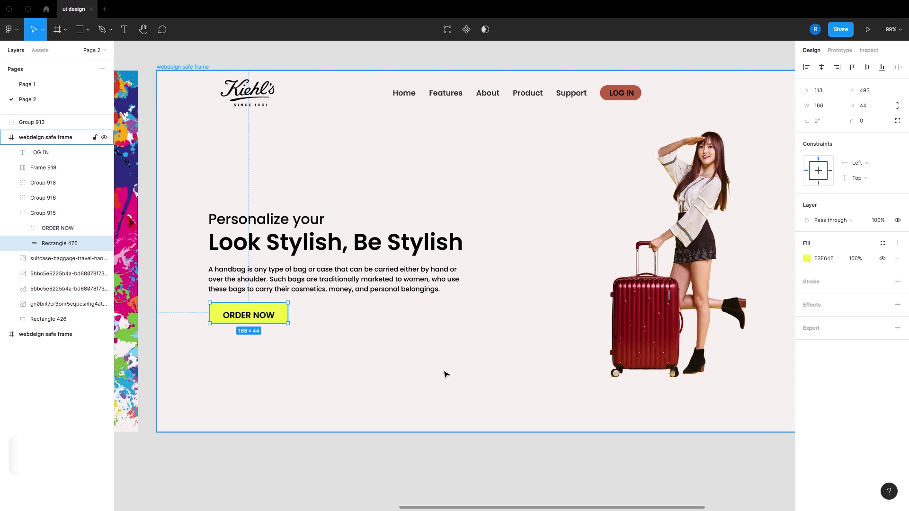
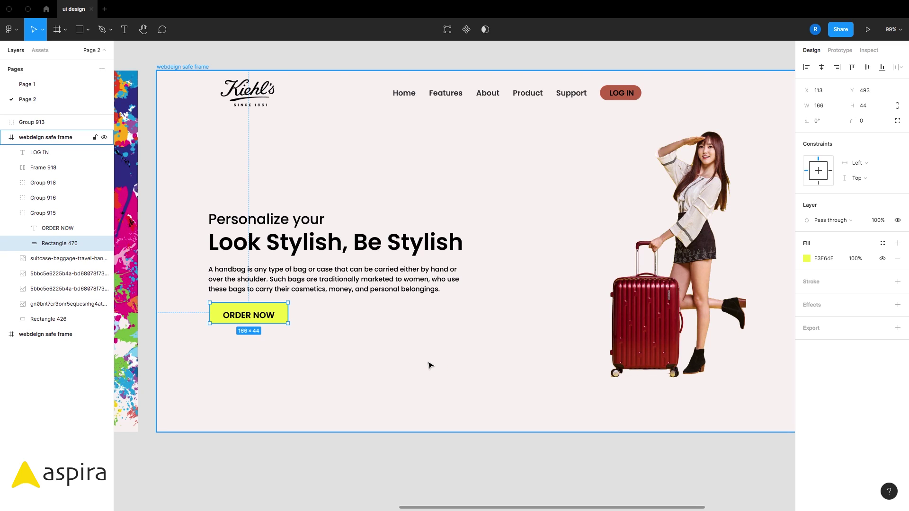
Centre the ORDER NOW label vertically within its yellow rectangle
click(286, 375)
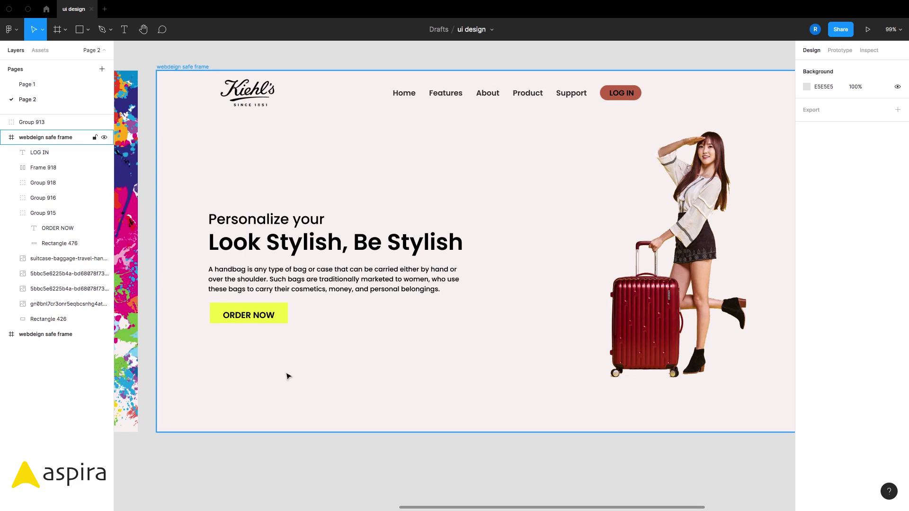
click(250, 316)
click(57, 228)
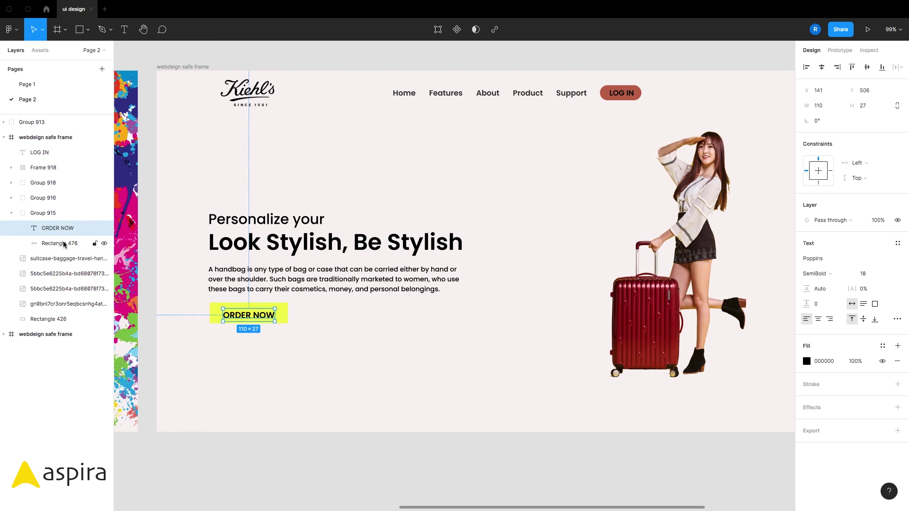
shift+click(59, 244)
click(869, 70)
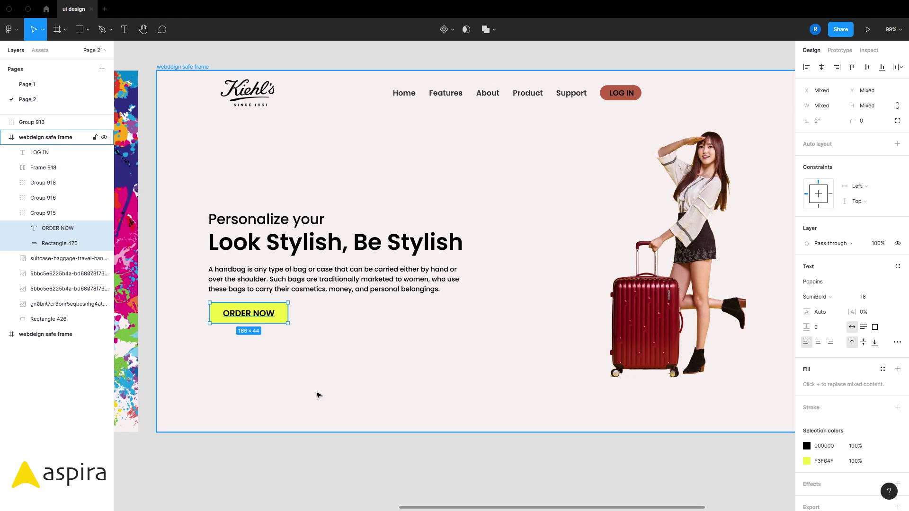
click(249, 454)
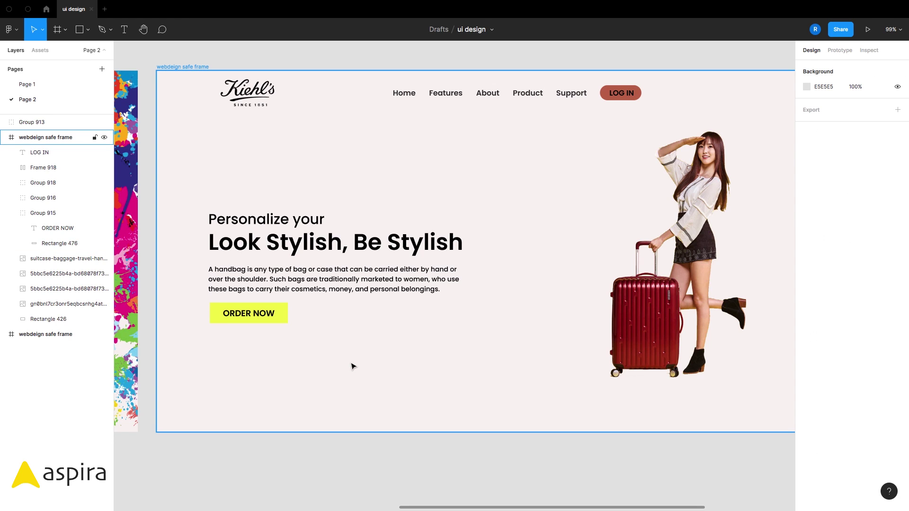
Align the left edges of the heading-and-paragraph group and the ORDER NOW button group
click(334, 284)
shift+click(267, 316)
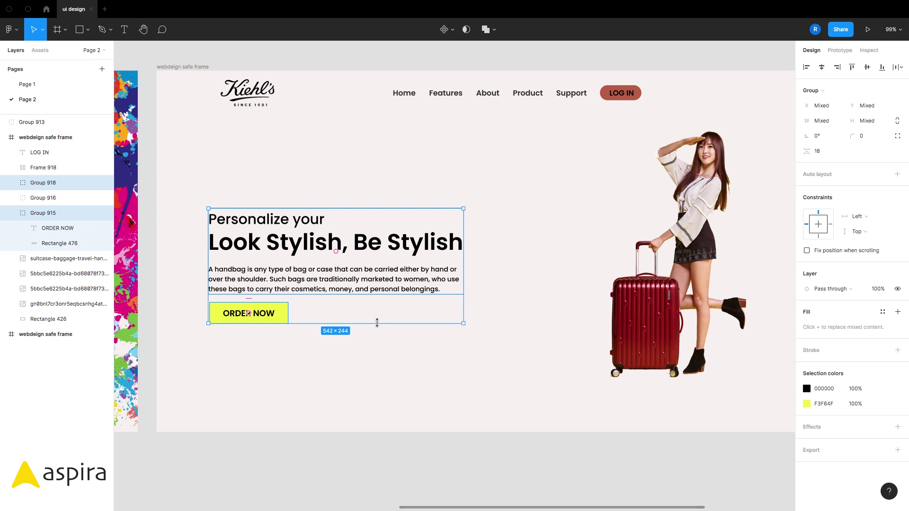
click(806, 67)
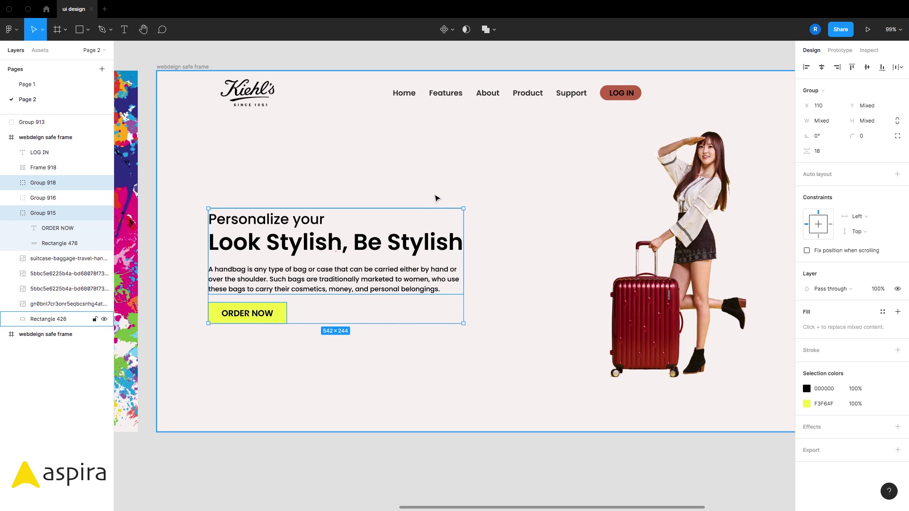
Group the text block with the ORDER NOW button and centre the combined group vertically in the frame
key(ctrl+g)
click(867, 66)
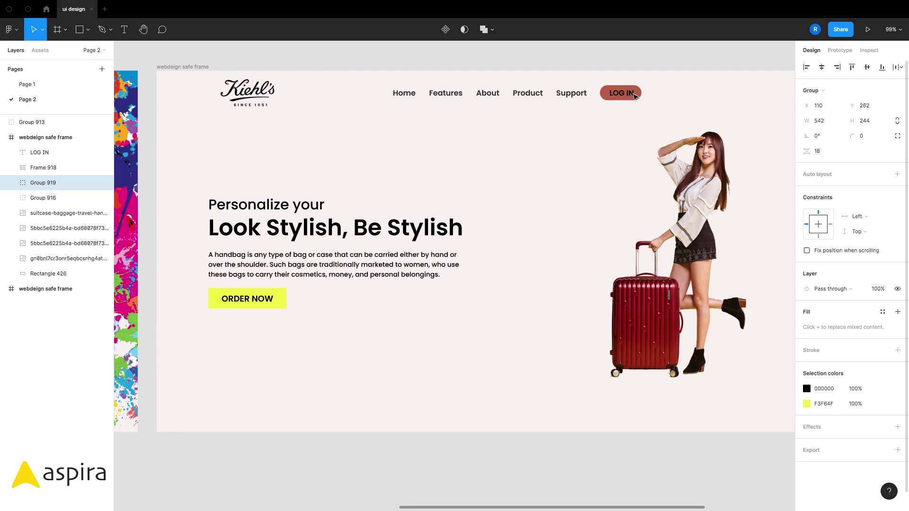
click(386, 62)
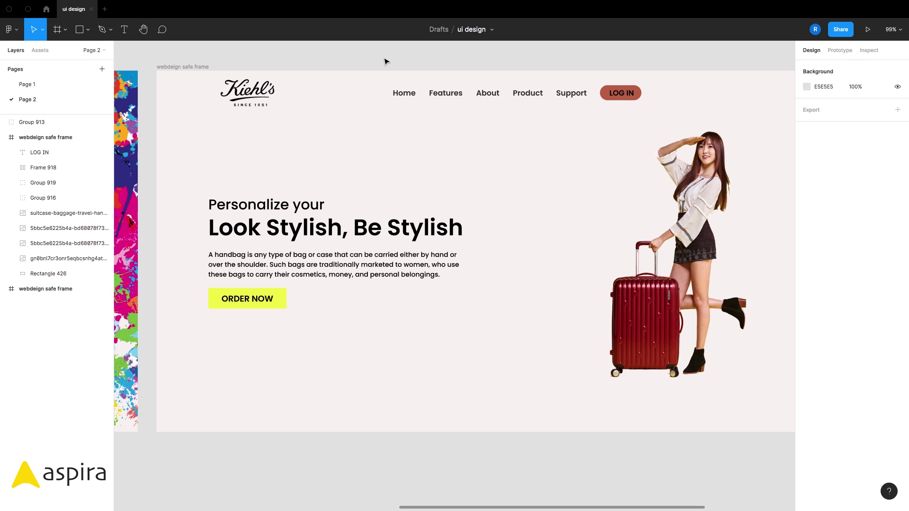
Show the rulers and guides to check the text block's left edge against the margin guide
key(shift+r)
scroll(278, 62, right, 2)
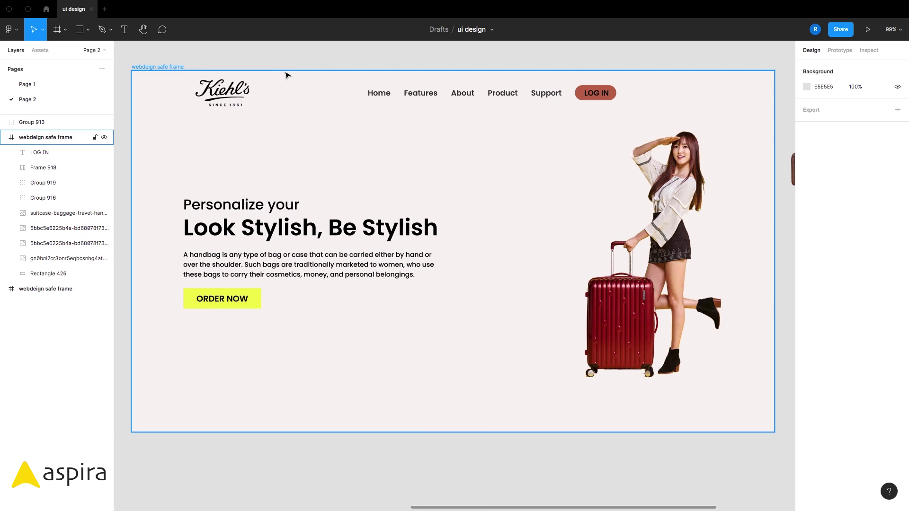
click(17, 34)
mouse_move(39, 98)
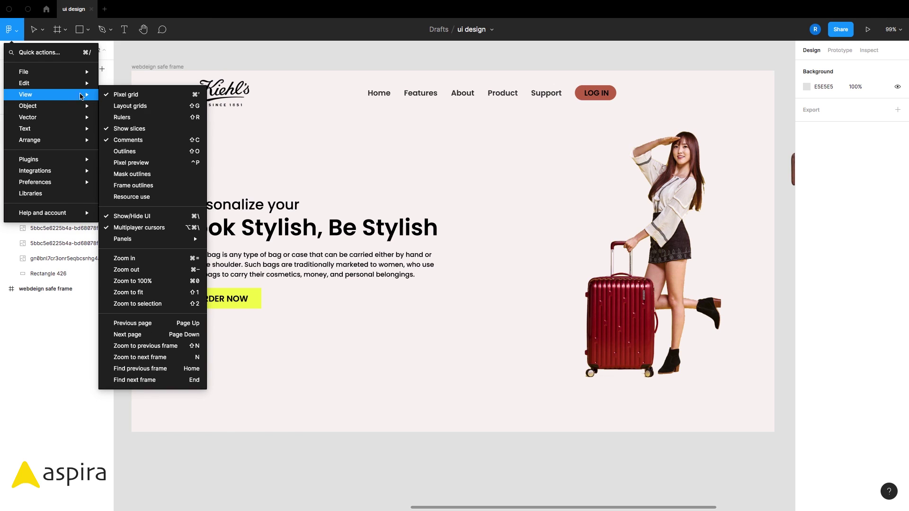
click(141, 121)
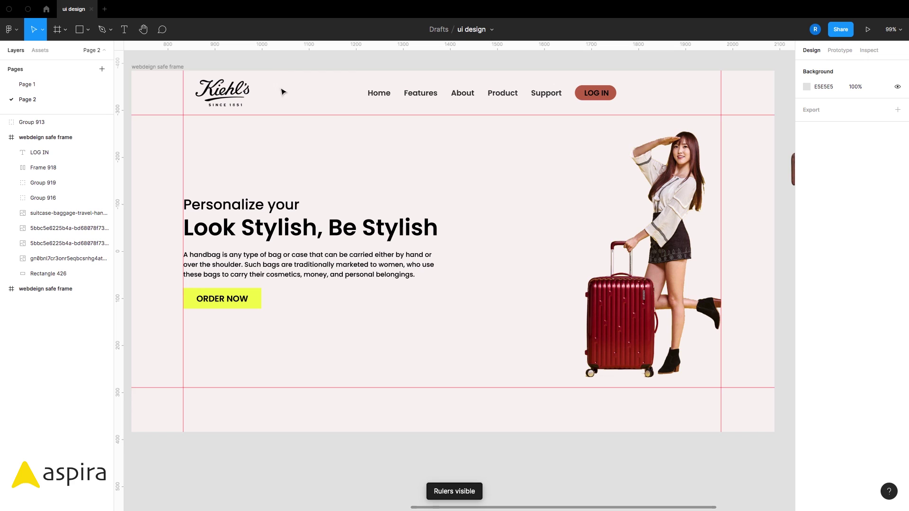
click(248, 223)
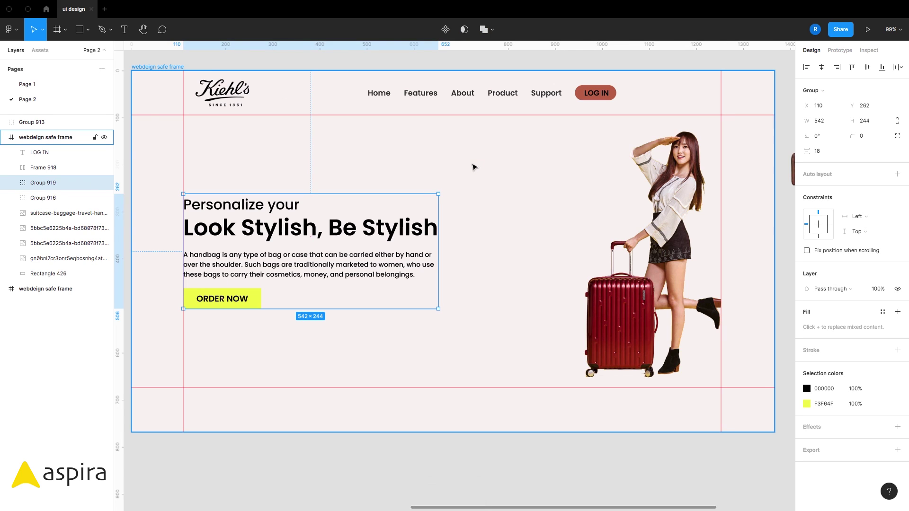
Enlarge the image of the woman with the suitcase to 420 × 673 and place it at X 844, Y 43
click(679, 189)
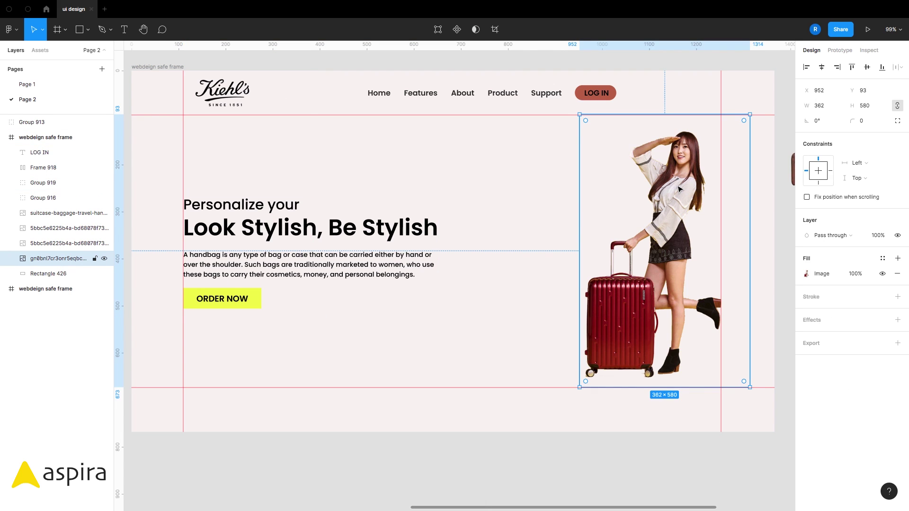
key(shift+Left)
key(shift+Left)
key(shift+Left)
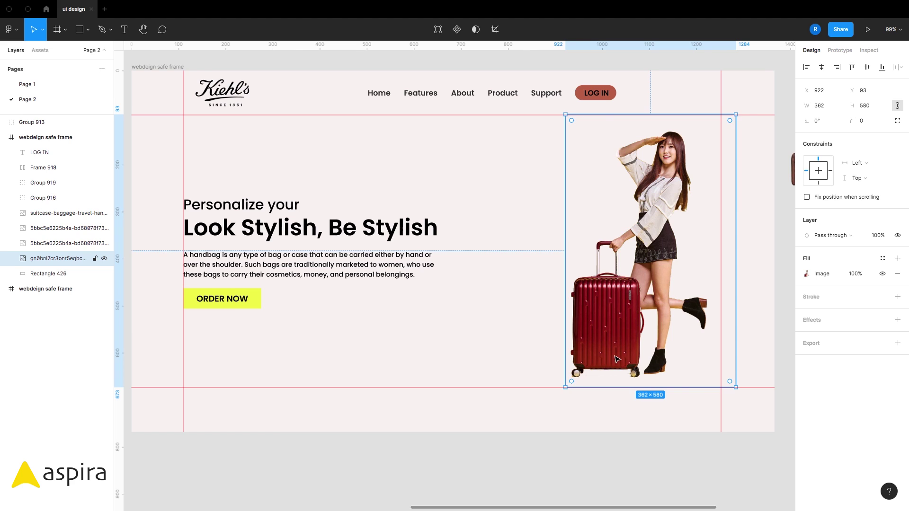
drag(565, 387, 516, 421)
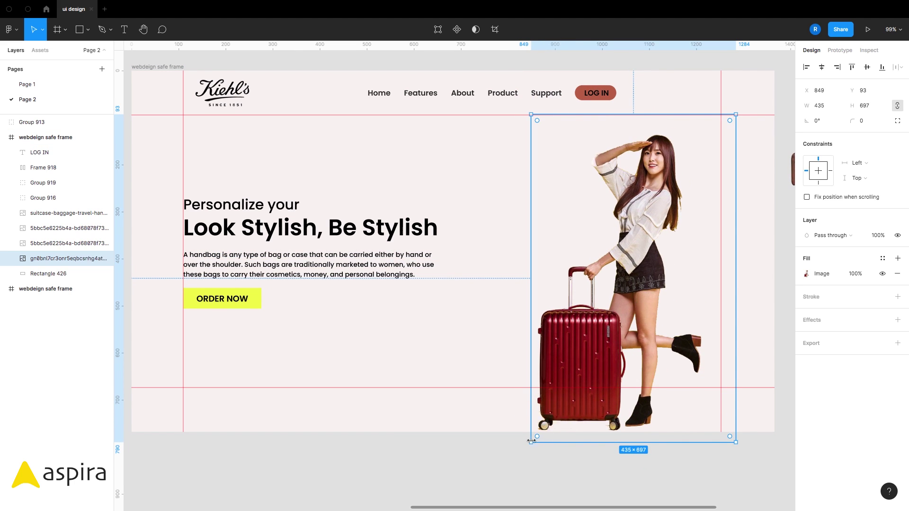
key(ctrl+z)
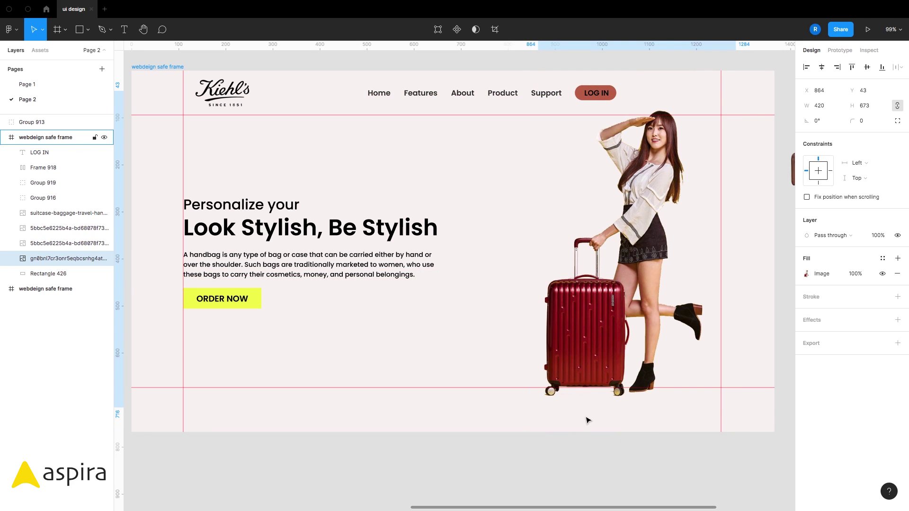
key(ctrl+z)
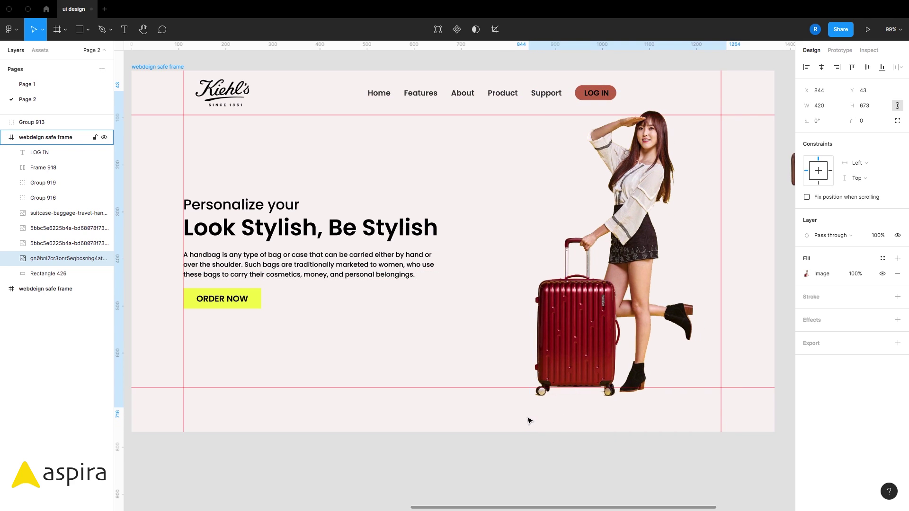
click(488, 455)
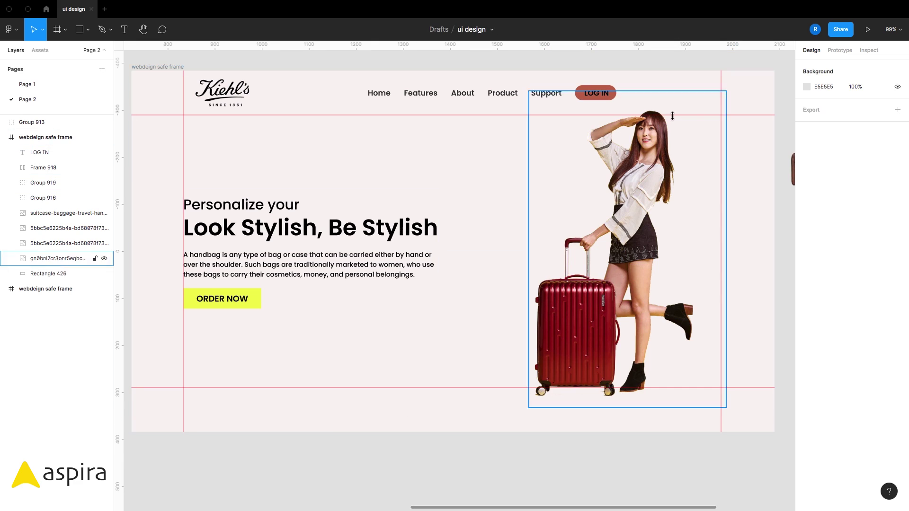
Move the Kiehl's logo left to X 84 so its lettering starts at the left margin guide
click(215, 97)
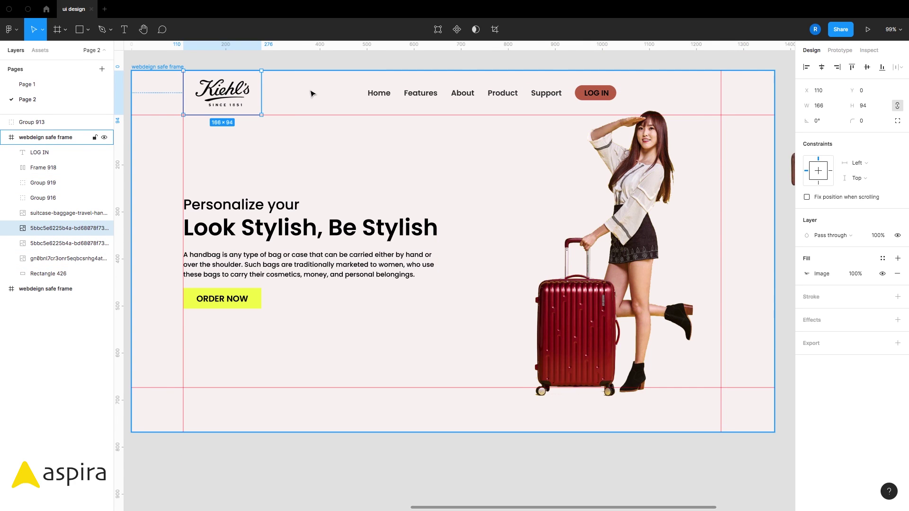
key(shift+Left)
key(shift+Left)
key(Left)
key(Left)
key(Left)
key(Left)
key(Left)
key(Left)
key(Left)
key(Right)
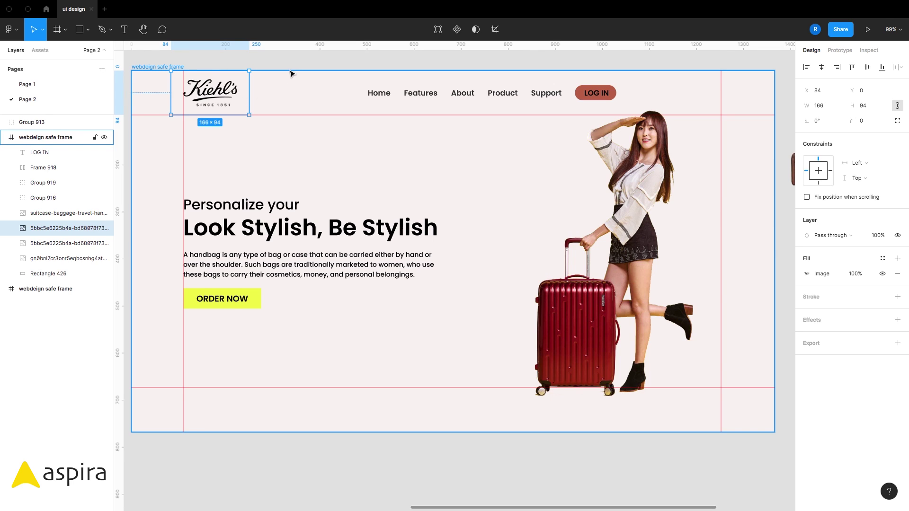
Take the five navigation links out of their auto layout frame and delete the empty Frame 918
click(463, 92)
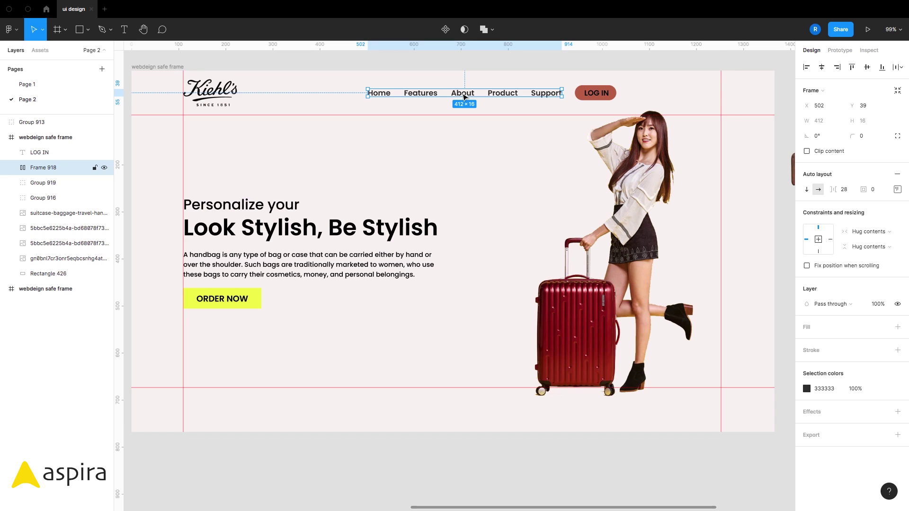
click(13, 168)
click(49, 182)
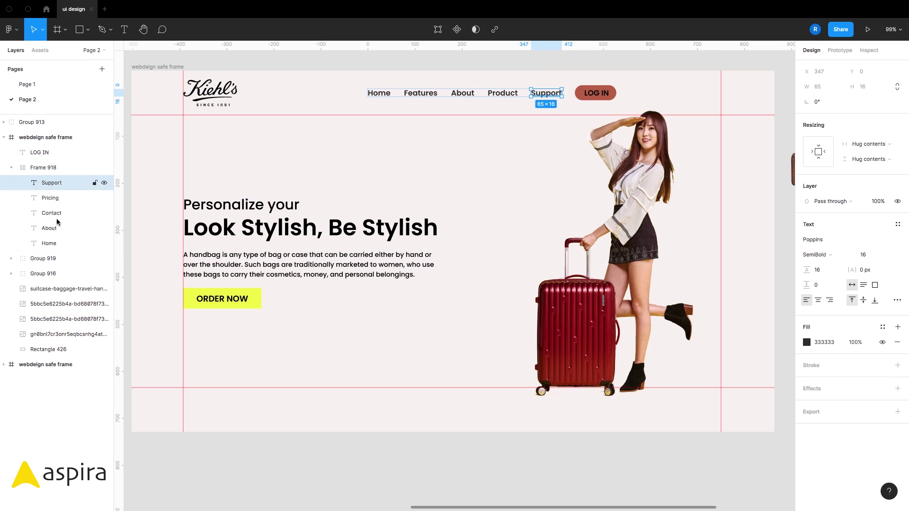
shift+click(55, 243)
drag(52, 185, 57, 167)
click(48, 245)
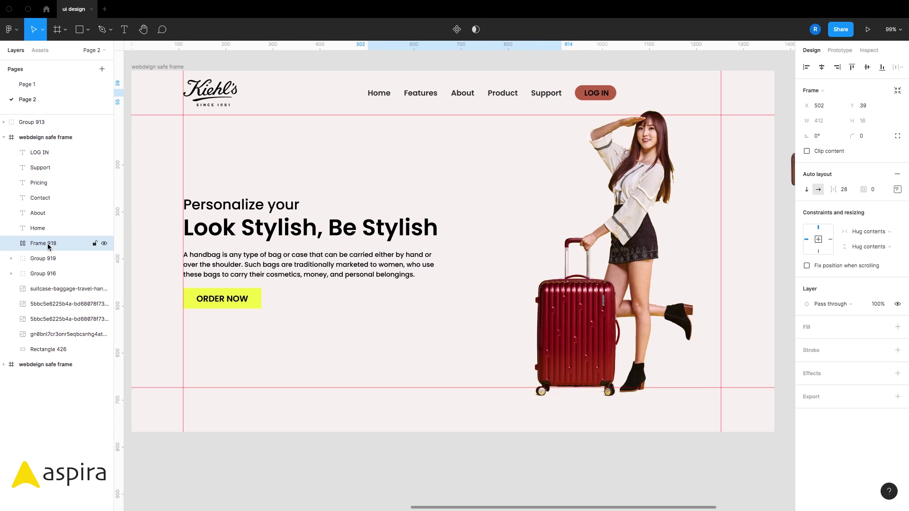
key(Delete)
Move the Home link 100 px left to X 402 to widen the navigation row
click(45, 231)
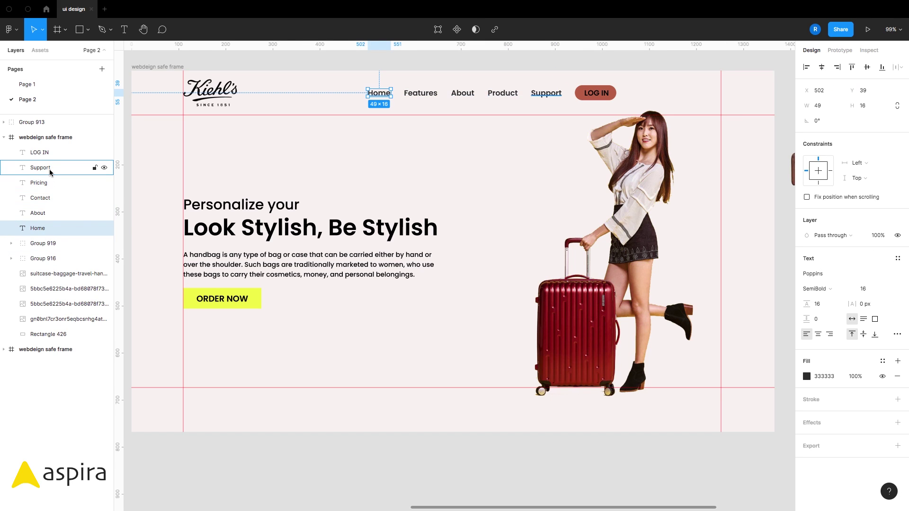
shift+click(48, 169)
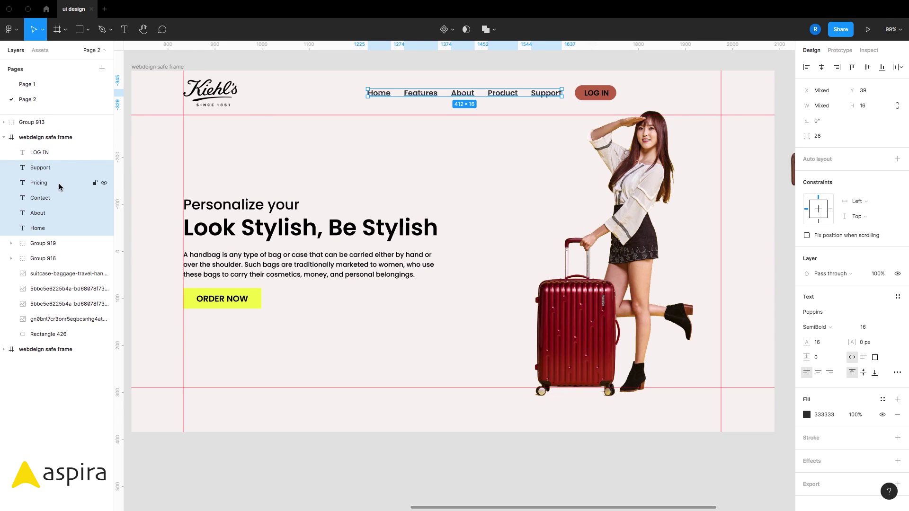
click(45, 229)
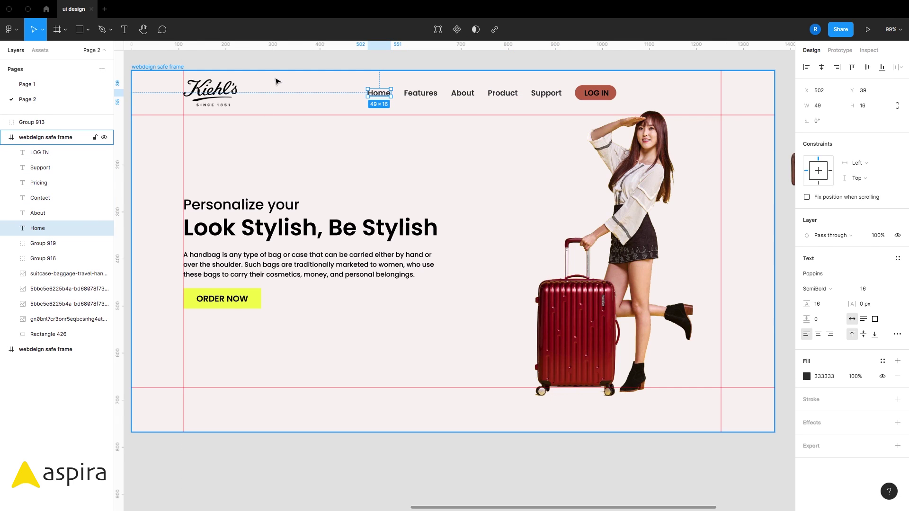
key(shift+Left)
key(shift+Left)
key(shift+Left)
key(shift+Left)
key(shift+Left)
key(shift+Left)
key(shift+Left)
key(shift+Left)
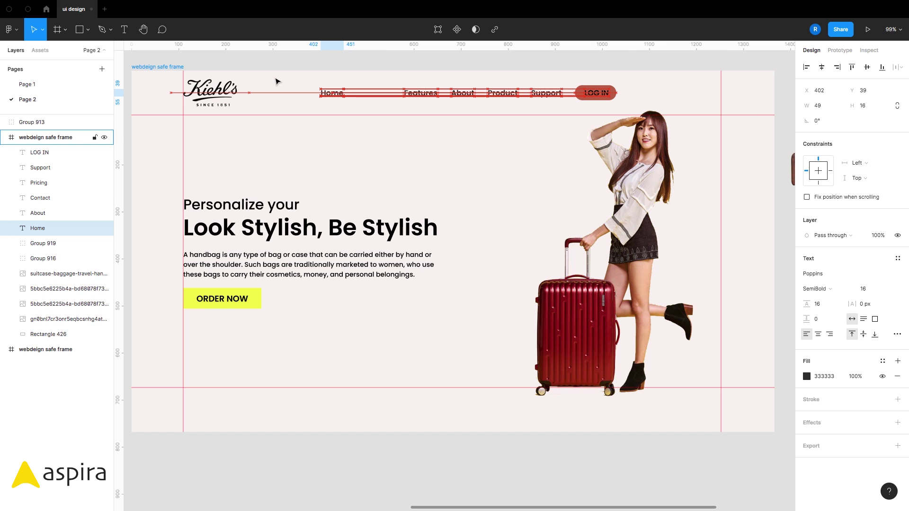
Distribute the five navigation links with equal horizontal spacing from Home to Support
shift+click(40, 169)
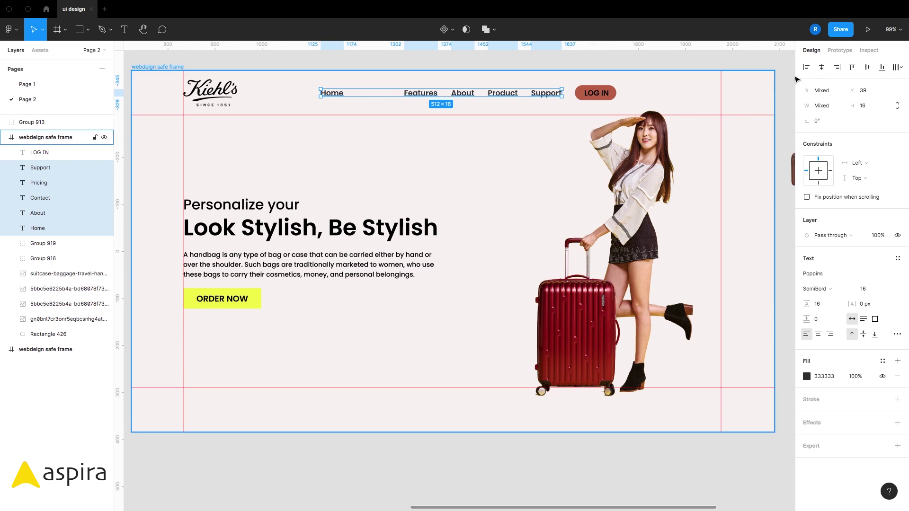
click(899, 68)
click(825, 109)
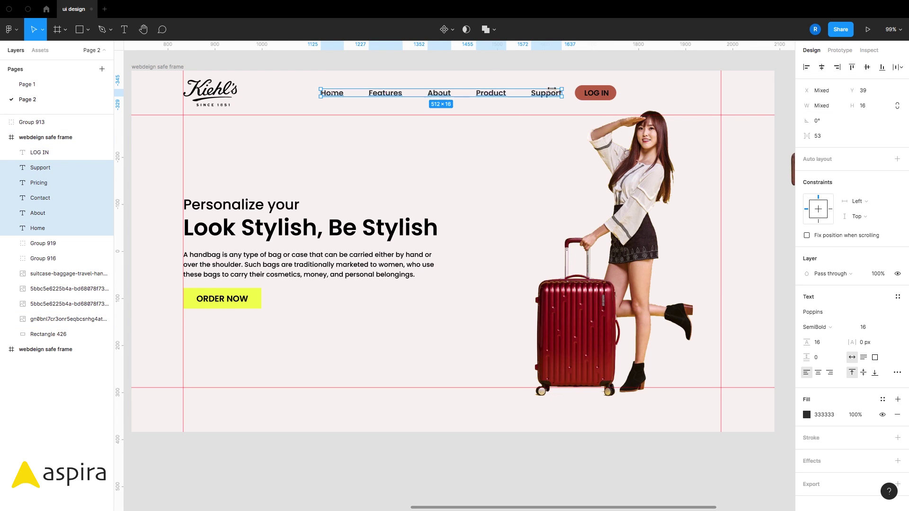
Move the LOG IN label and its red background right to the margin guide, with the background at X 1165
click(73, 156)
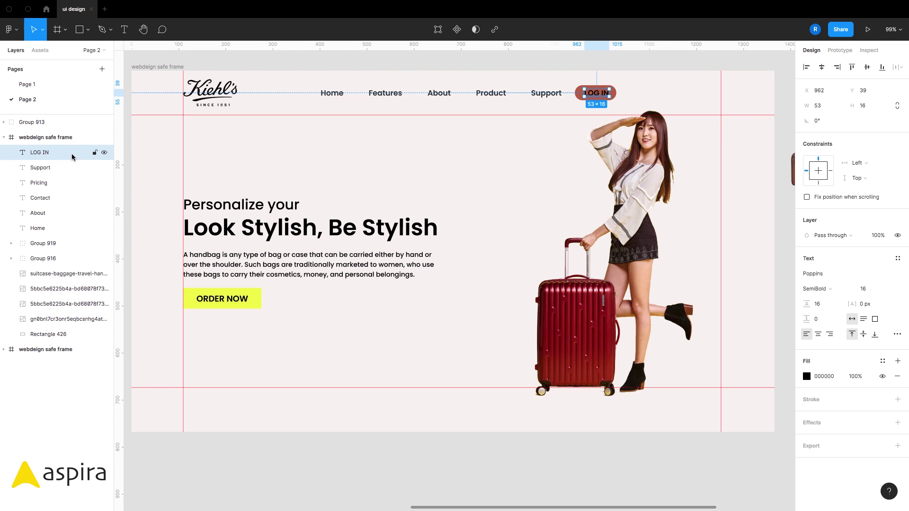
shift+click(581, 89)
key(shift+Right)
key(shift+Right)
key(shift+Right)
key(shift+Right)
key(shift+Right)
key(shift+Right)
key(shift+Right)
key(shift+Right)
key(shift+Right)
key(shift+Right)
key(shift+Right)
key(shift+Right)
key(shift+Right)
key(shift+Right)
key(shift+Right)
key(shift+Right)
key(shift+Right)
key(shift+Right)
key(shift+Right)
key(shift+Right)
key(shift+Right)
key(Escape)
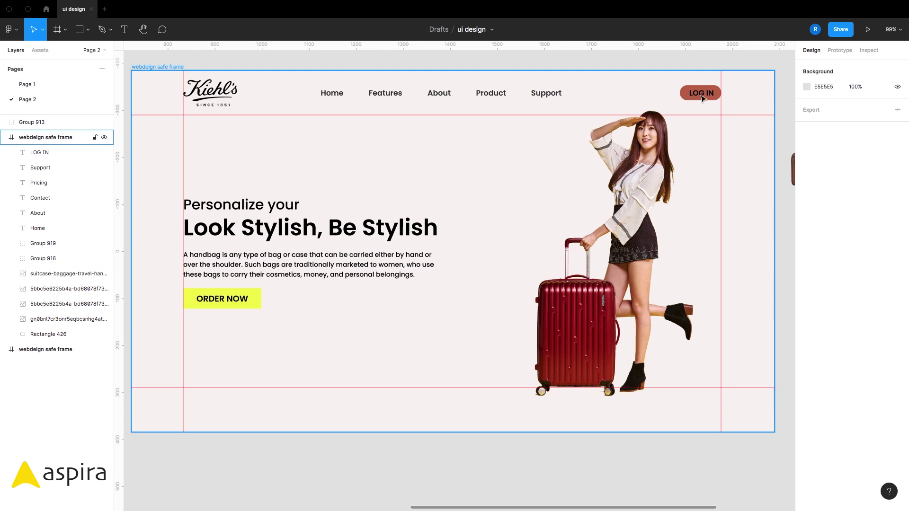
Set the LOG IN background's corner radius to 0 and centre the label horizontally on it
click(693, 94)
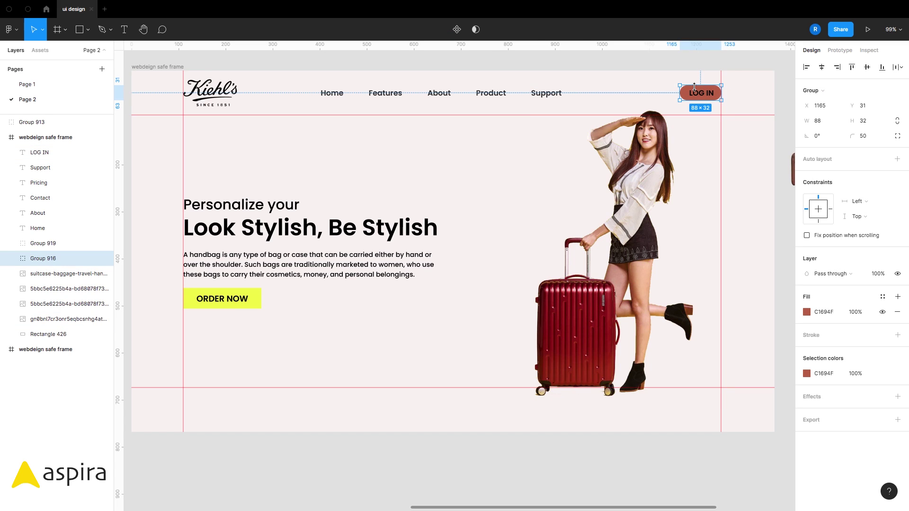
click(866, 124)
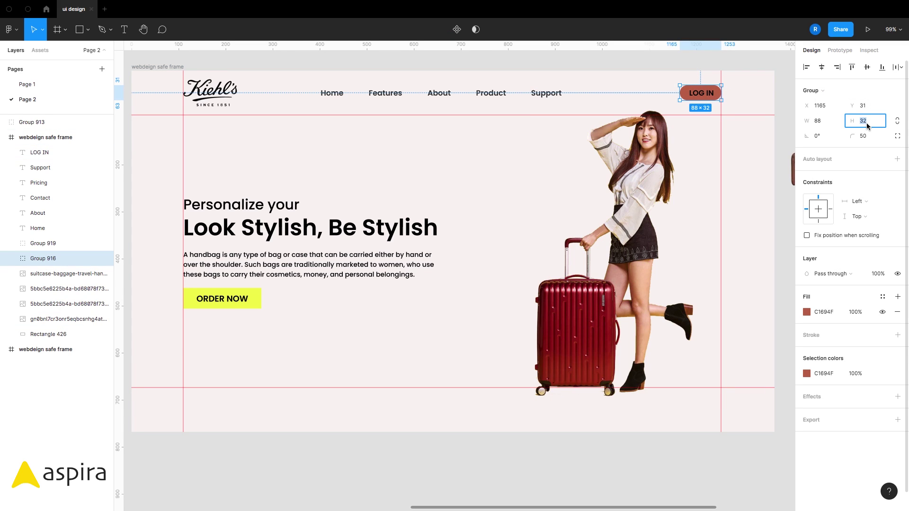
click(869, 136)
key(Return)
shift+click(39, 152)
click(821, 67)
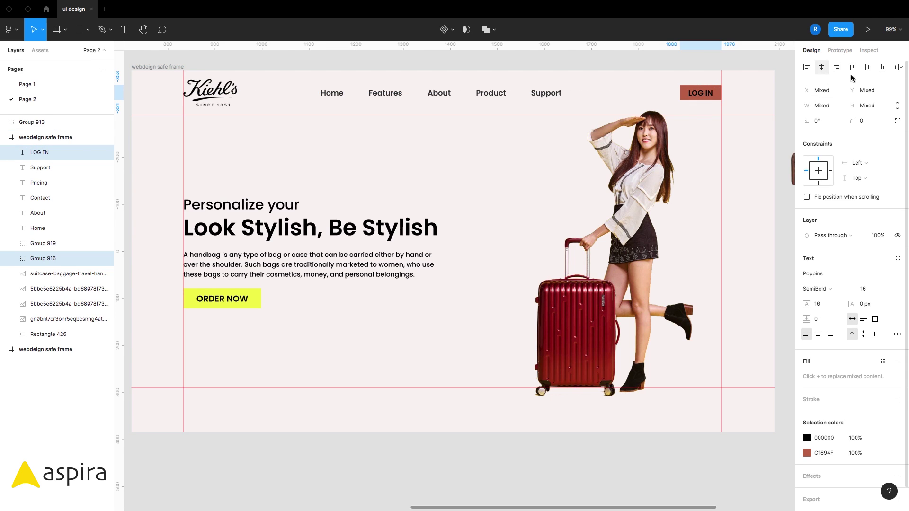
click(574, 69)
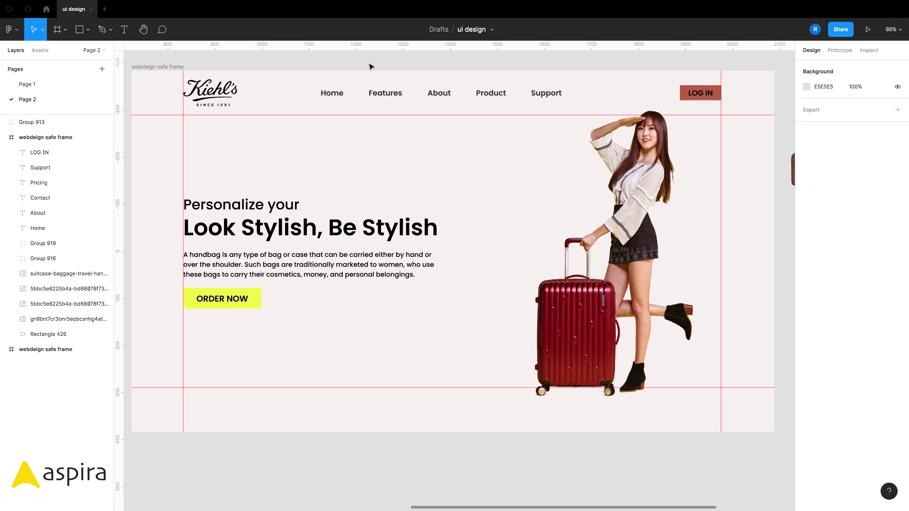
Set the font weight of the five navigation links, Home to Support, to Regular
click(331, 93)
shift+click(385, 93)
shift+click(439, 93)
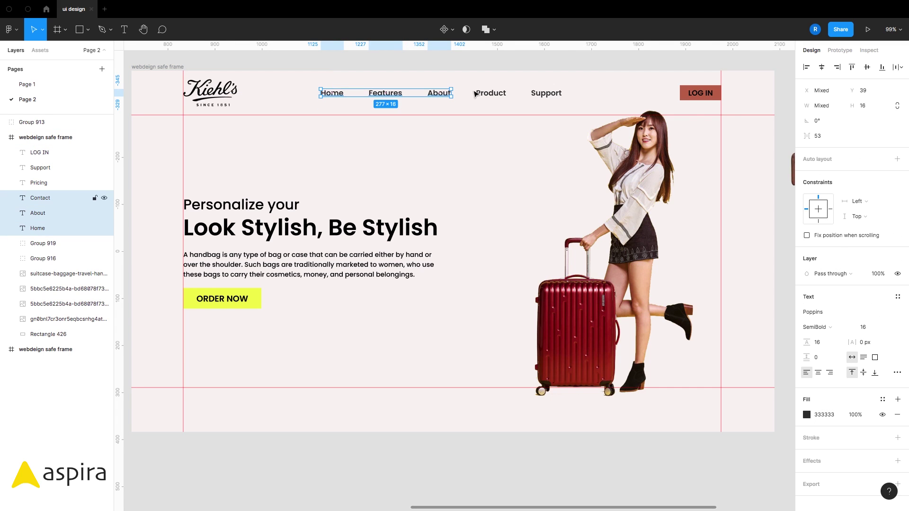
shift+click(491, 92)
shift+click(546, 93)
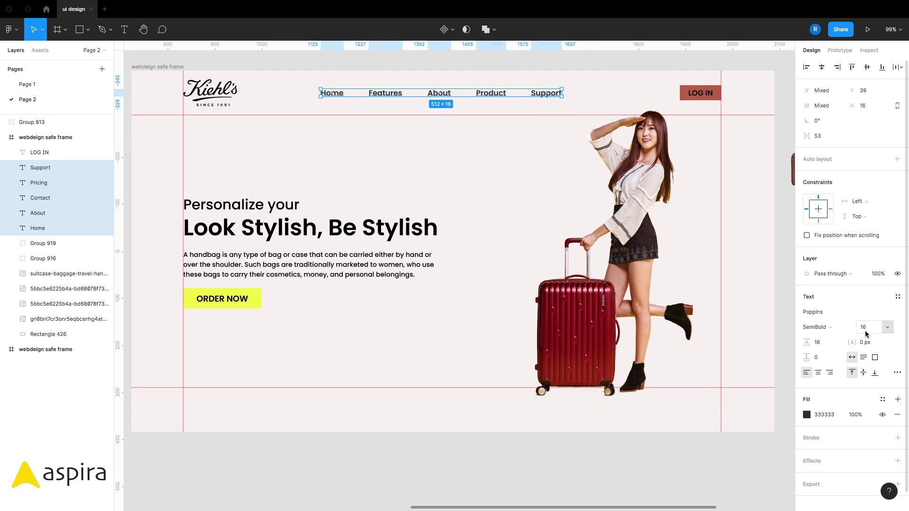
click(829, 328)
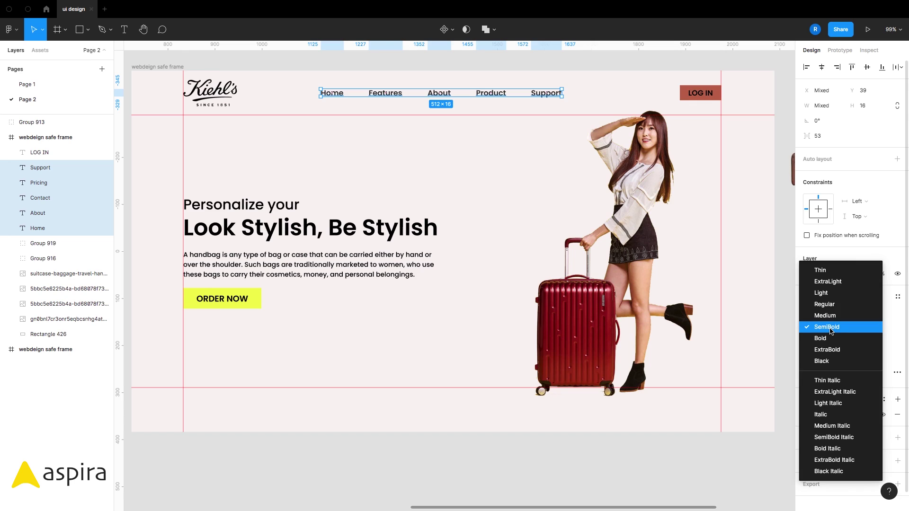
click(833, 305)
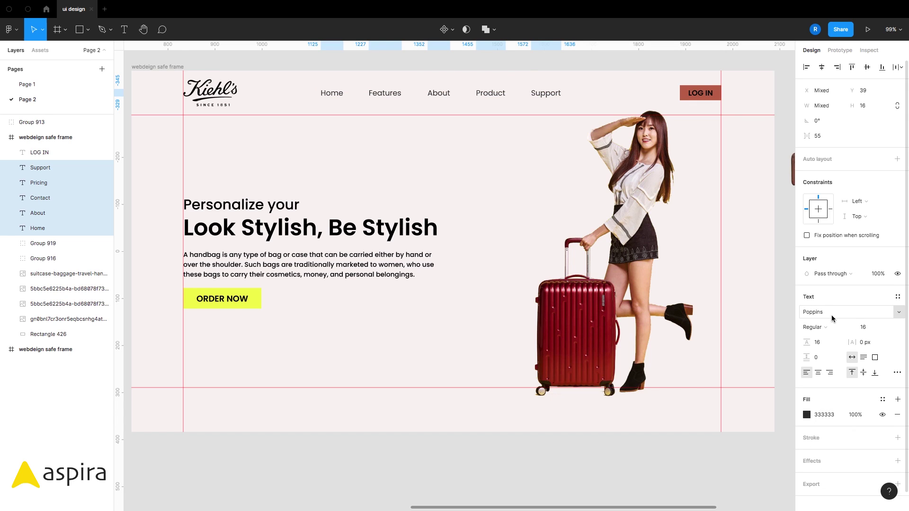
click(832, 327)
click(834, 340)
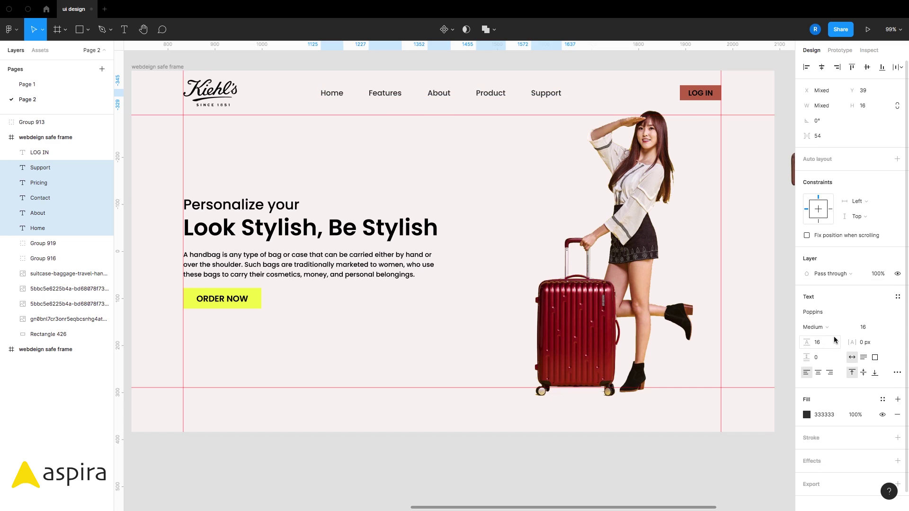
click(832, 327)
click(835, 316)
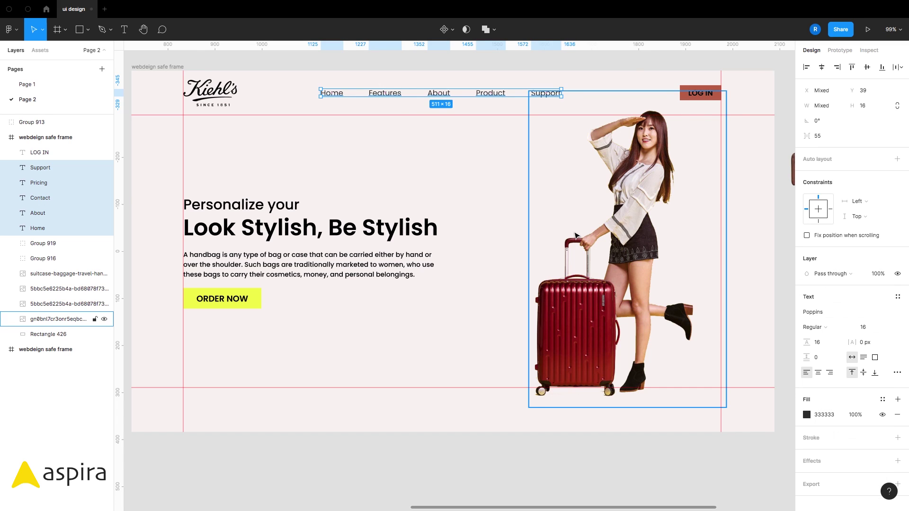
Ungroup the hero content block and its nested text group so each text layer can be edited separately
click(269, 209)
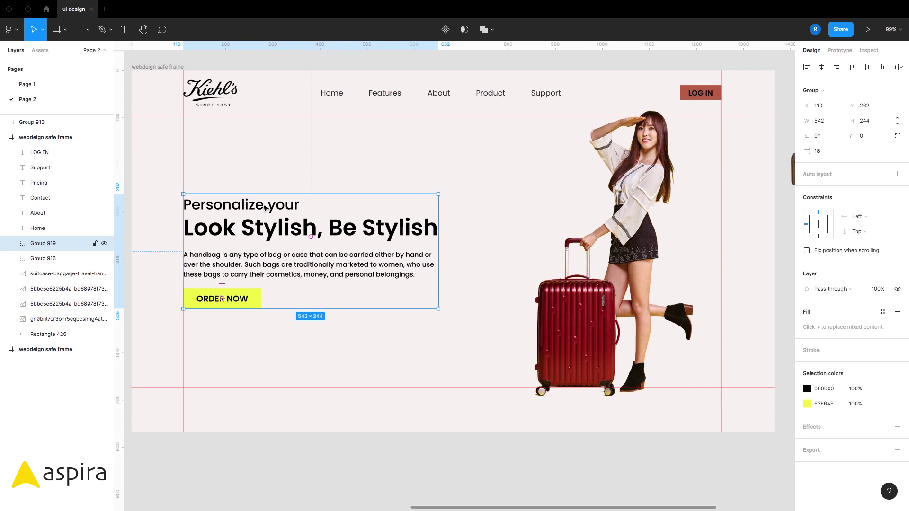
right_click(265, 207)
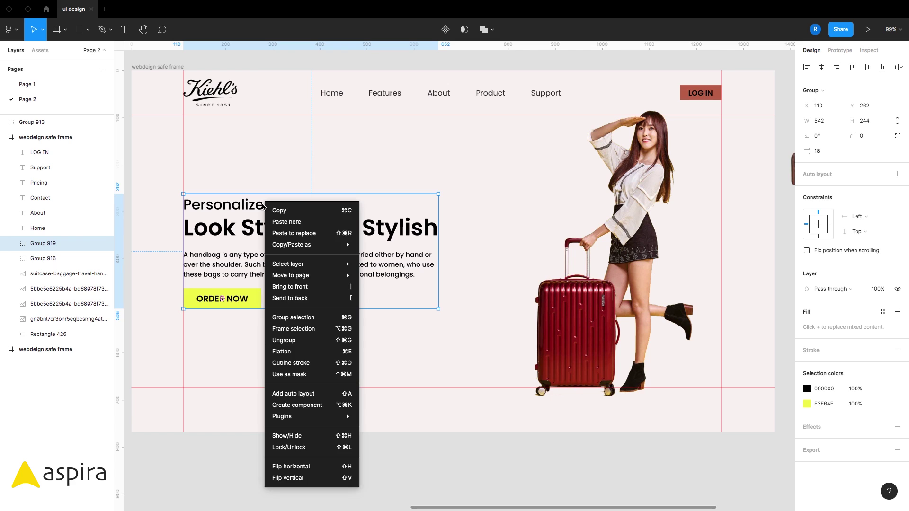
click(310, 339)
click(418, 464)
click(230, 207)
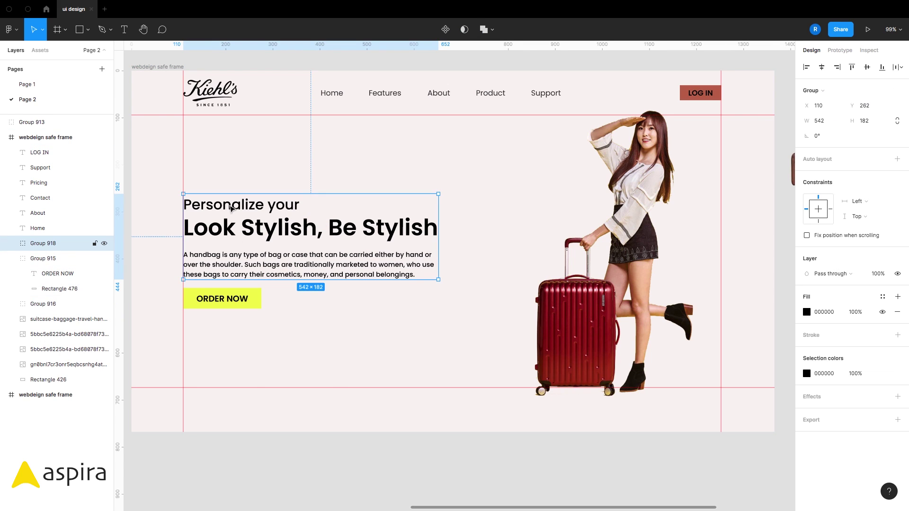
right_click(231, 208)
click(265, 340)
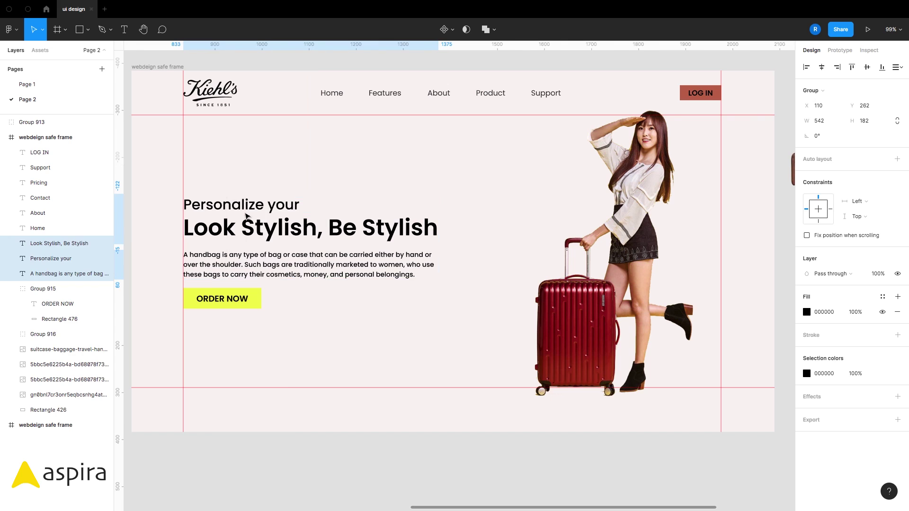
click(243, 162)
Set the "Personalize your" line to Regular weight and the "Look Stylish, Be Stylish" heading to Bold
click(242, 204)
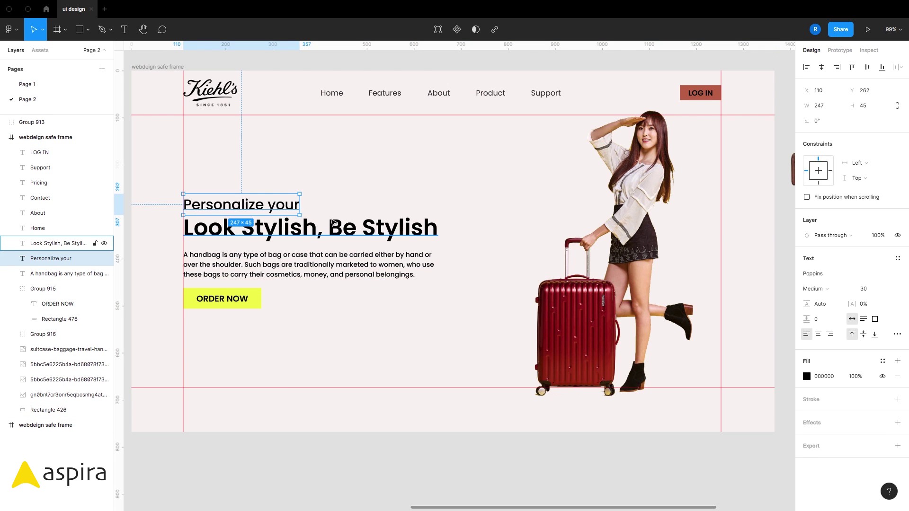
click(824, 288)
click(843, 278)
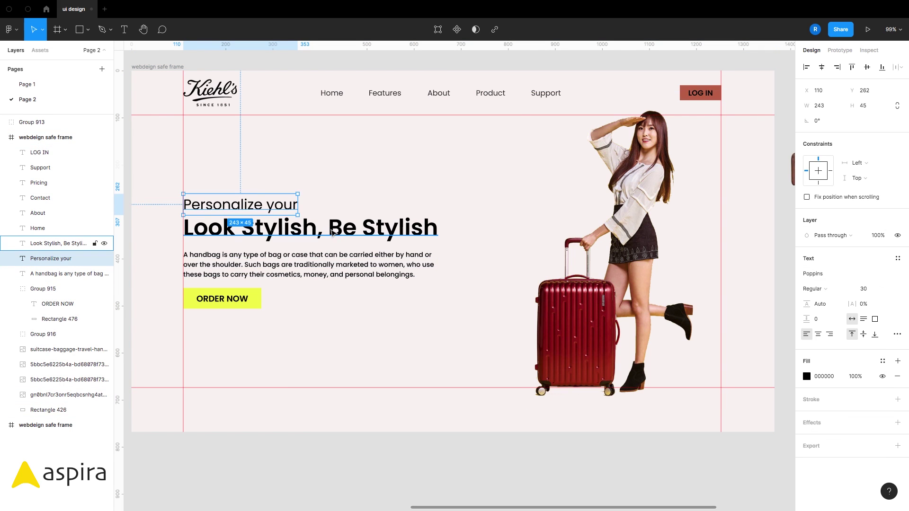
click(334, 232)
click(823, 289)
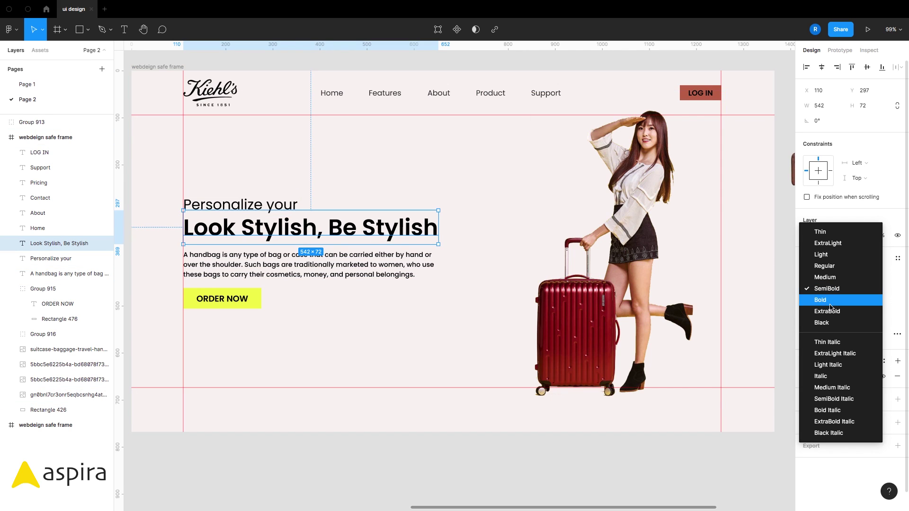
click(829, 304)
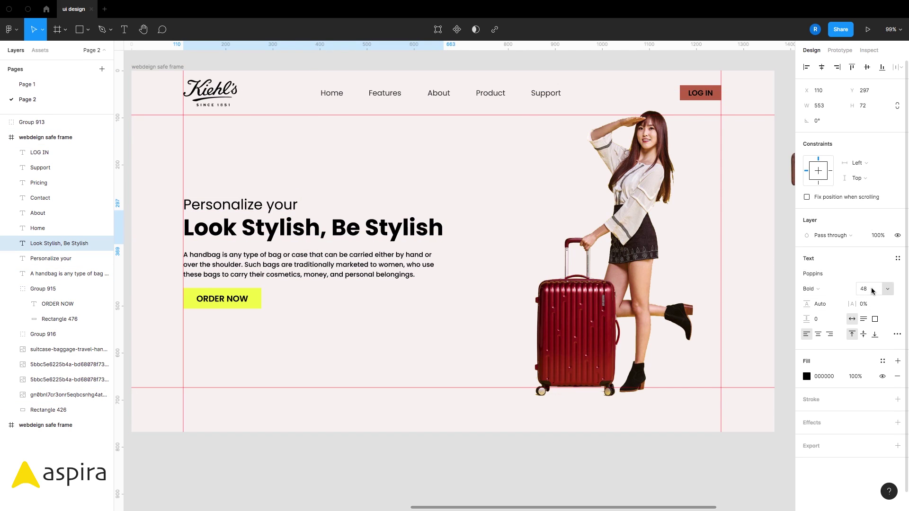
Set the handbag description paragraph's font weight to Regular
click(320, 266)
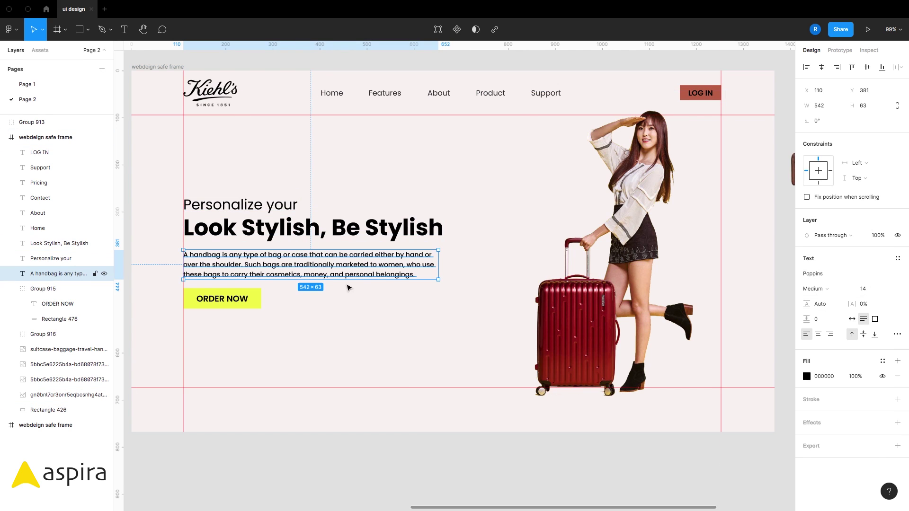
click(826, 289)
click(825, 277)
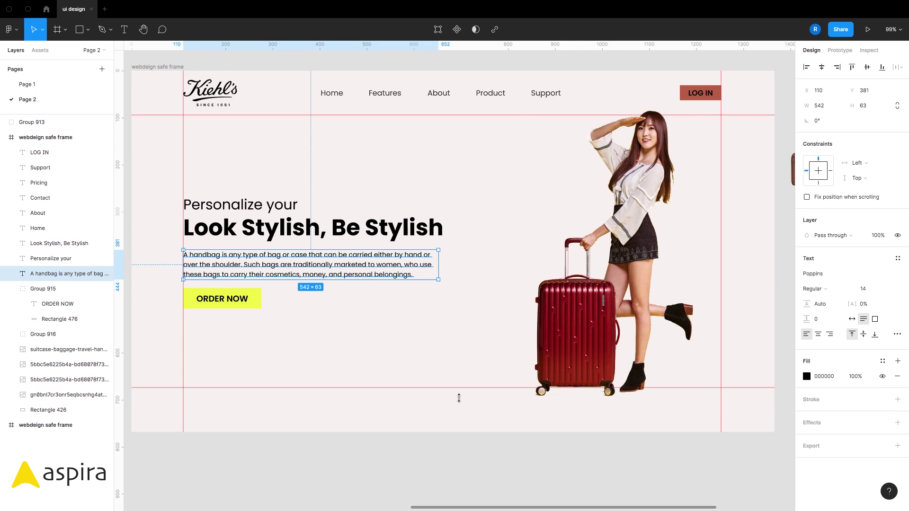
Set the ORDER NOW label to Bold weight and font size 16
double_click(239, 303)
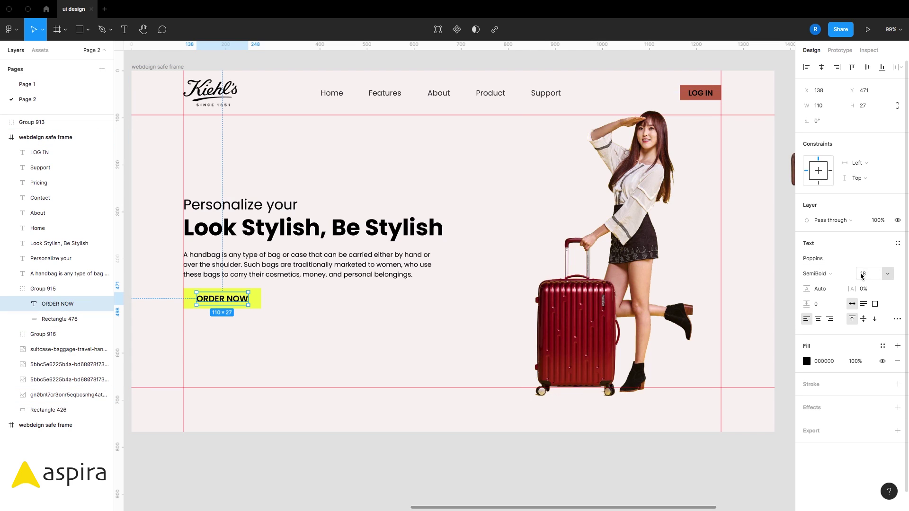
click(829, 274)
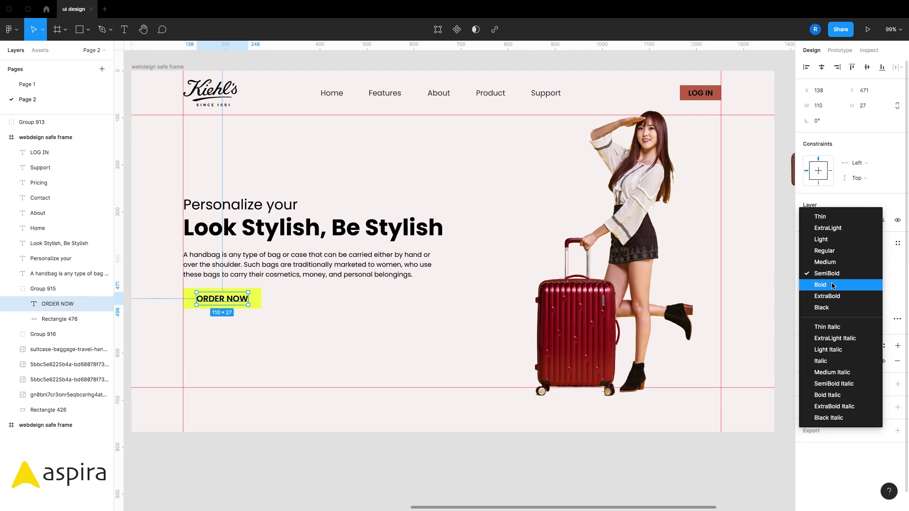
click(832, 285)
click(877, 278)
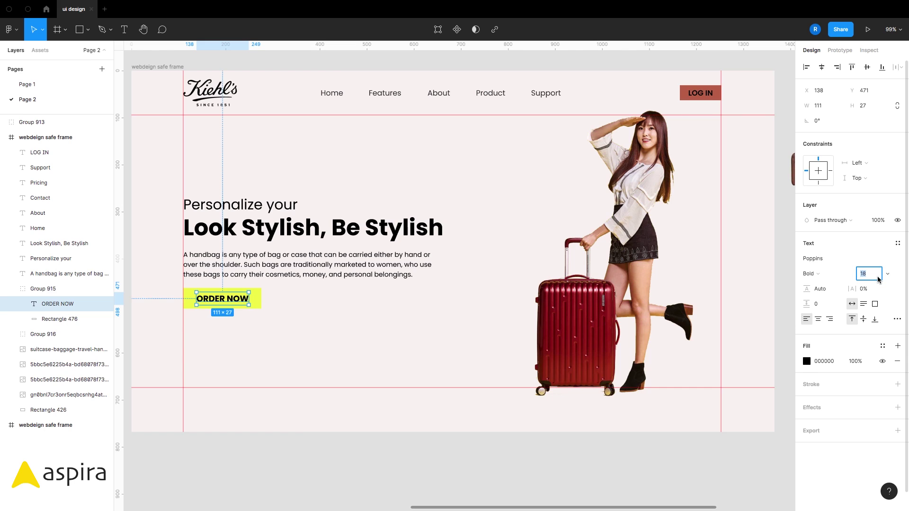
key(Return)
Set the yellow ORDER NOW background's width to 148 and centre the label on it
click(257, 298)
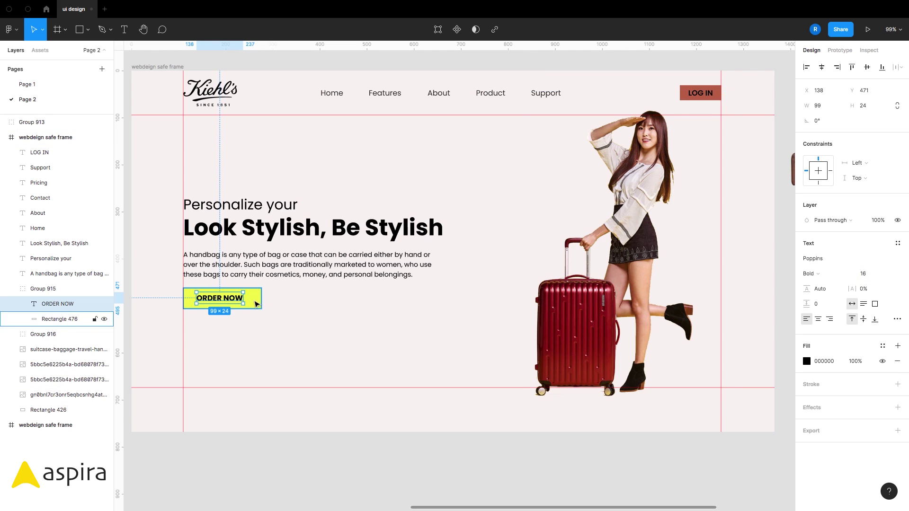
click(826, 109)
text(148)
key(Return)
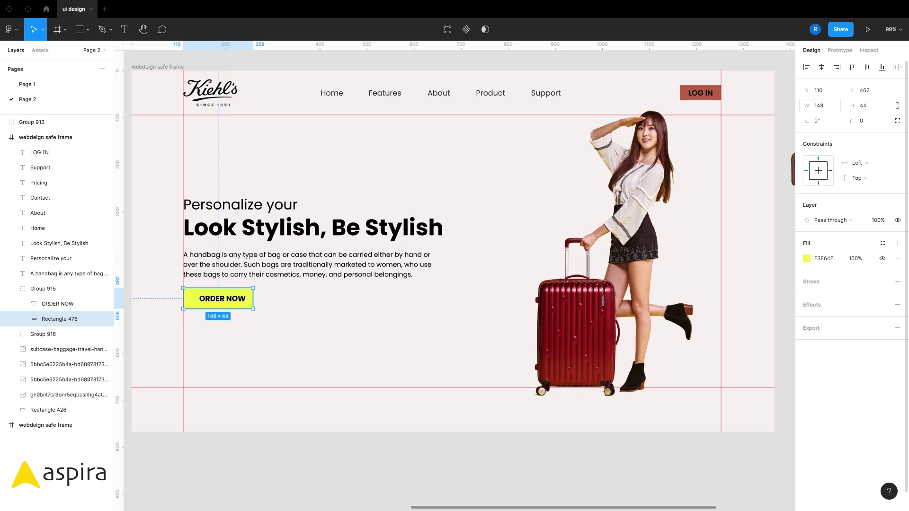
shift+click(241, 303)
click(821, 67)
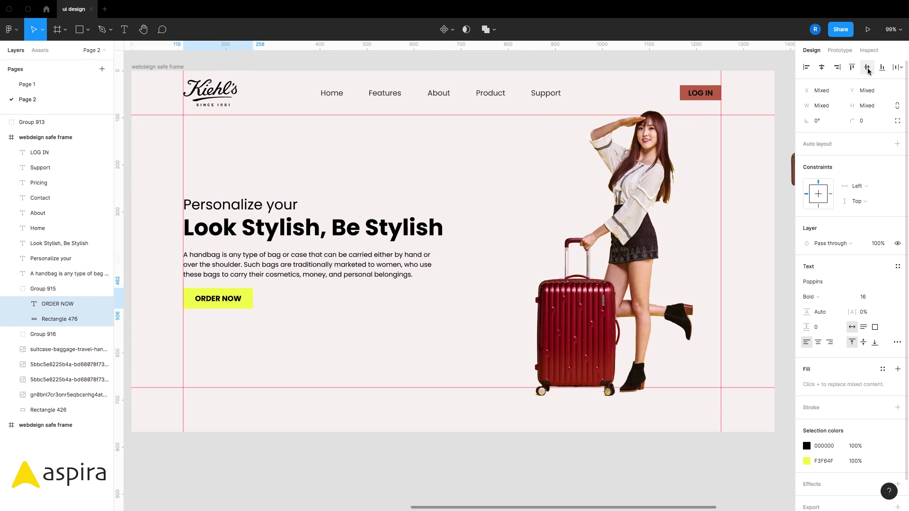
Try a height of 40 on the LOG IN background's group and undo it
click(701, 93)
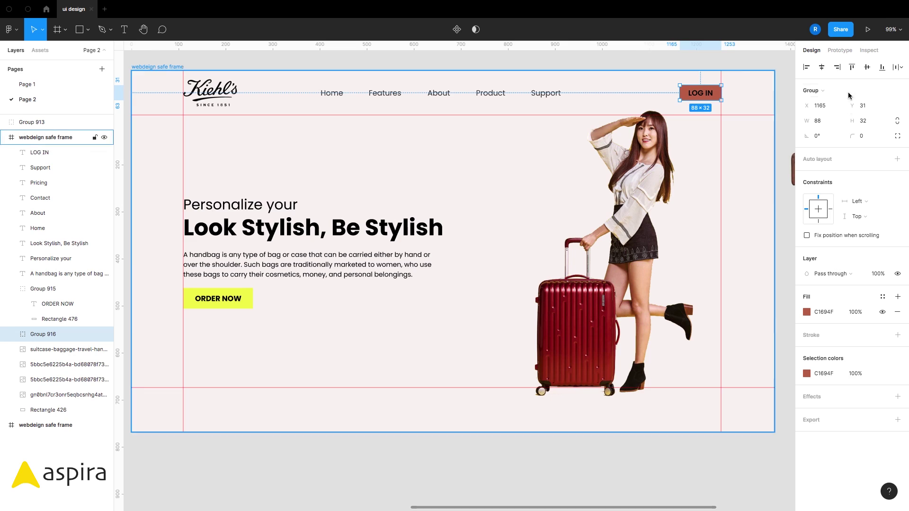
click(870, 124)
text(40)
key(Return)
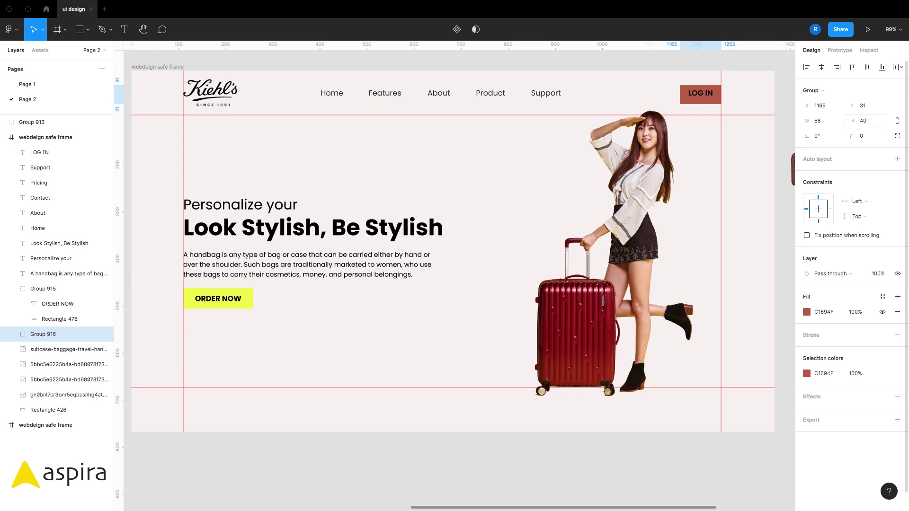
key(ctrl+z)
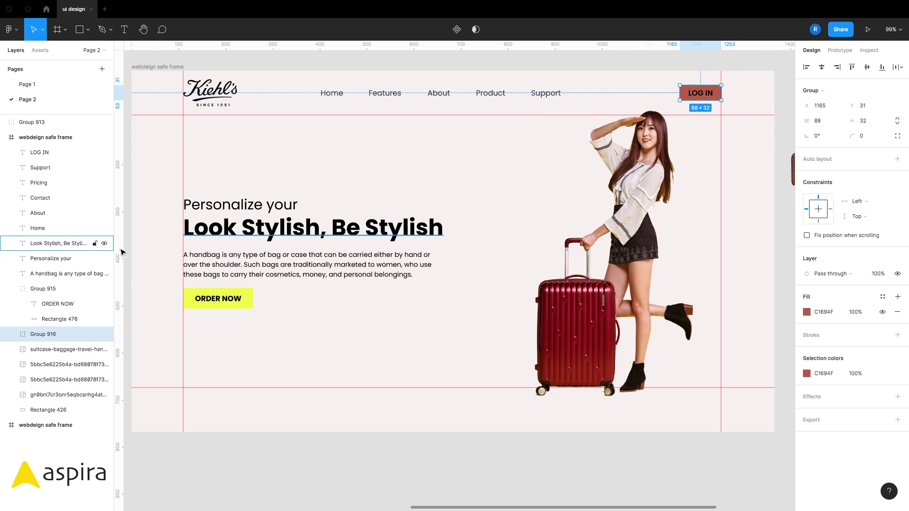
Move the LOG IN background rectangle out of its group to directly below the LOG IN text layer and set its height to 40
click(11, 334)
click(64, 350)
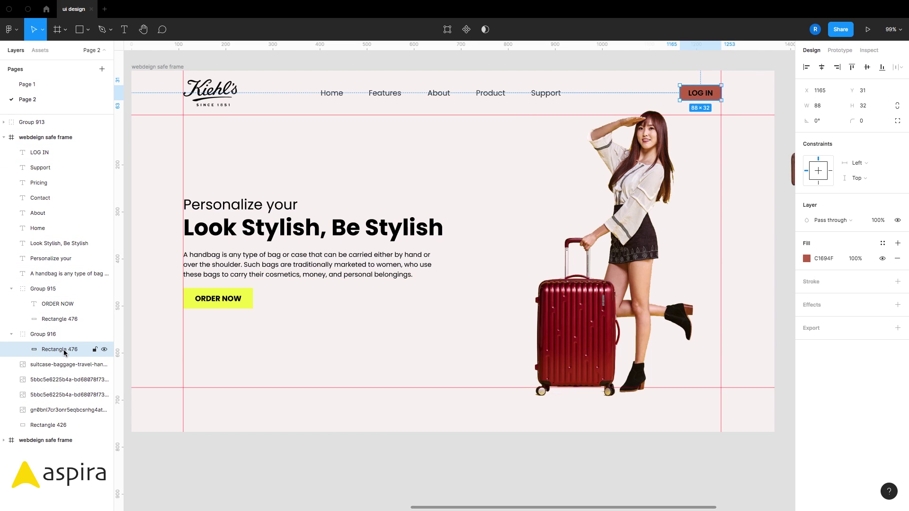
drag(62, 350, 61, 167)
click(868, 110)
key(Return)
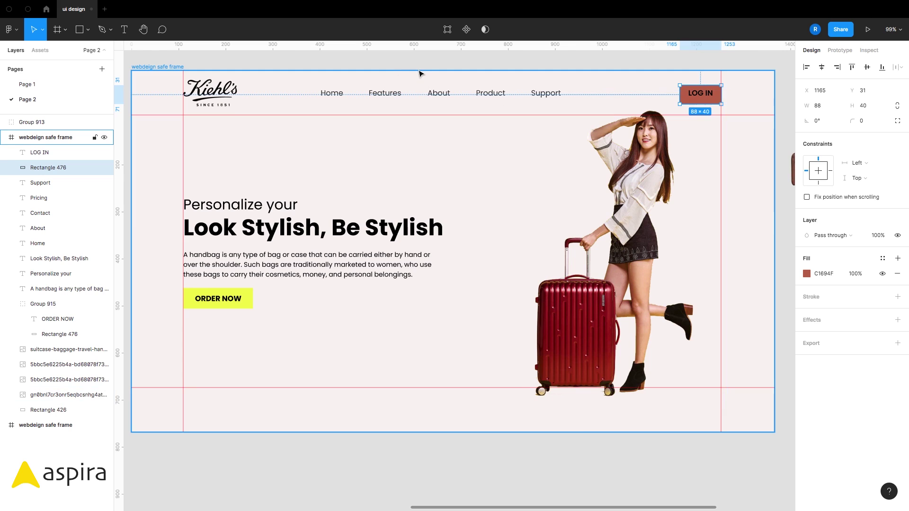
Set the LOG IN background's width to 96, with its right edge on the margin guide at X 1157
shift+click(38, 152)
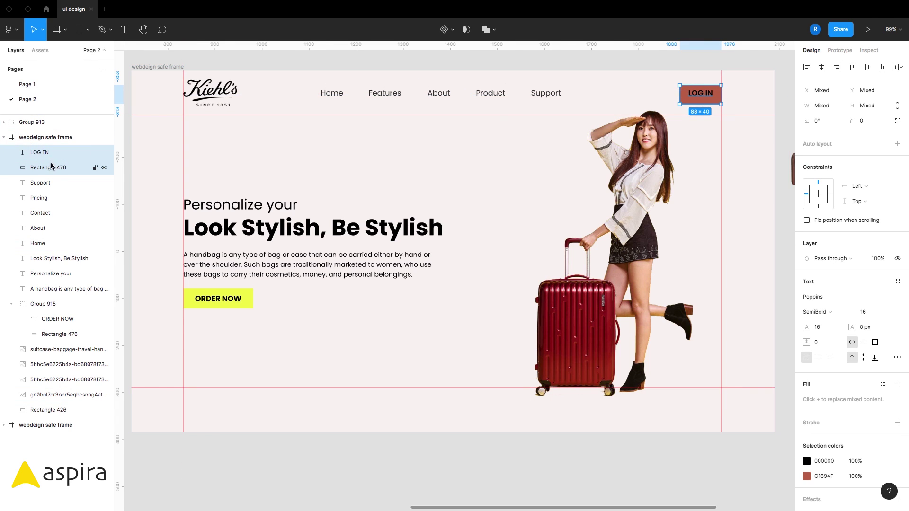
click(97, 168)
click(832, 109)
text(96)
key(Return)
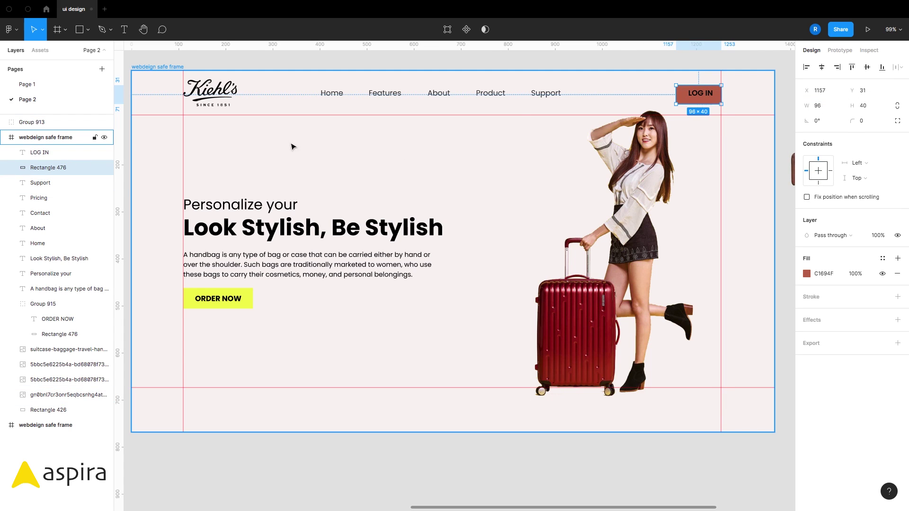
Centre the LOG IN label horizontally and vertically on its background and group the two
shift+click(33, 152)
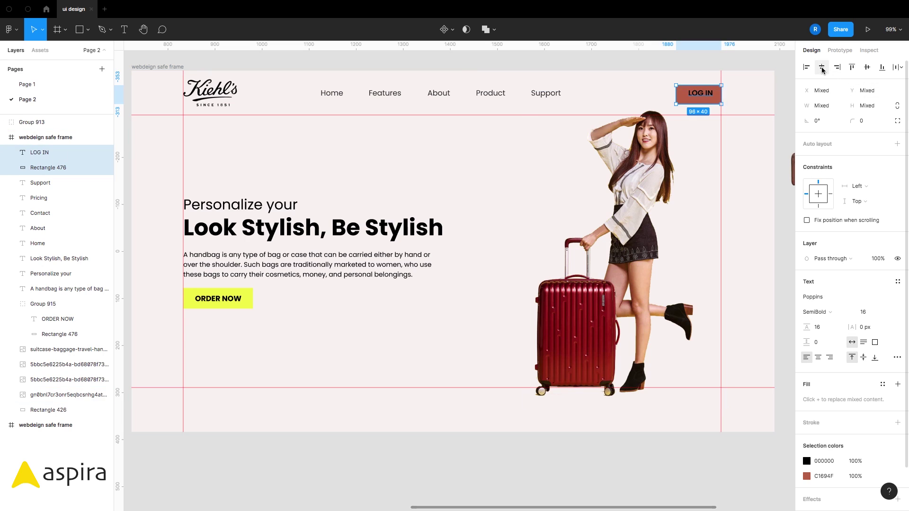
click(866, 67)
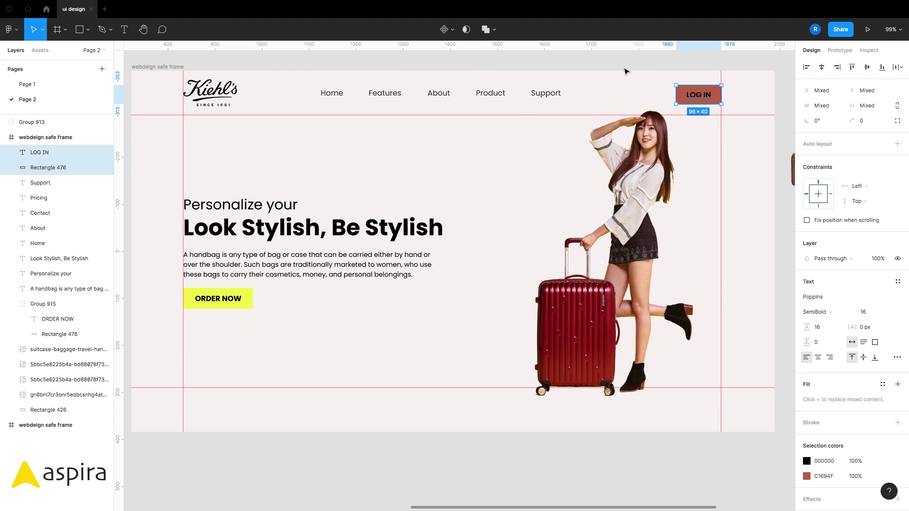
key(ctrl+g)
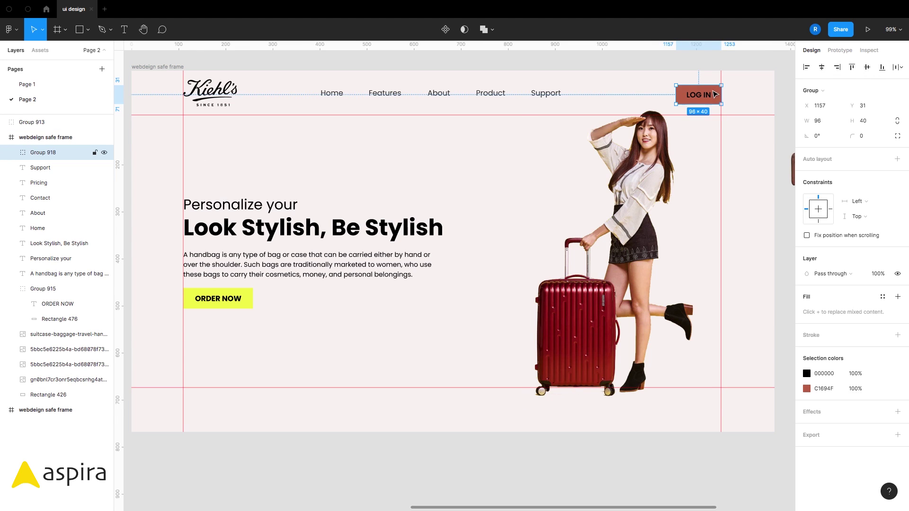
Draw a spacer rectangle about 13 by 94 from the frame's top edge to the header guide and vertically centre the LOG IN group on it
key(r)
drag(584, 70, 590, 115)
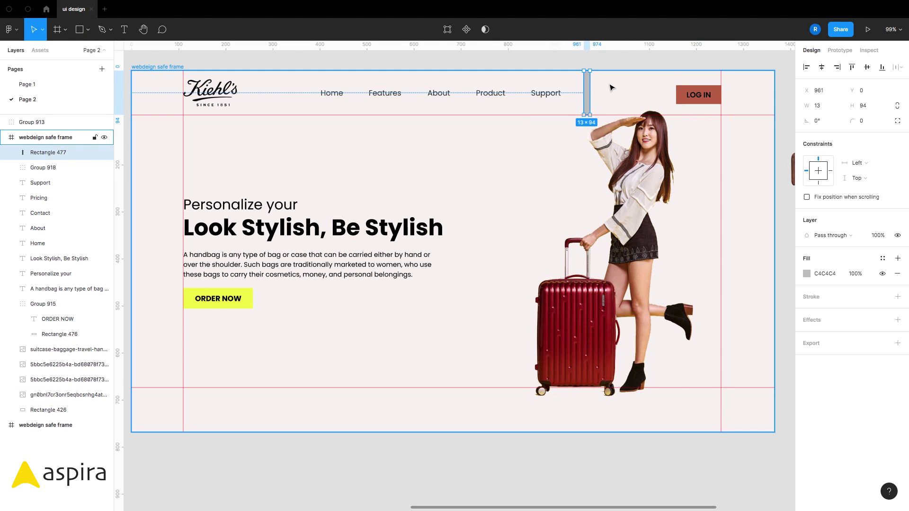
shift+click(699, 97)
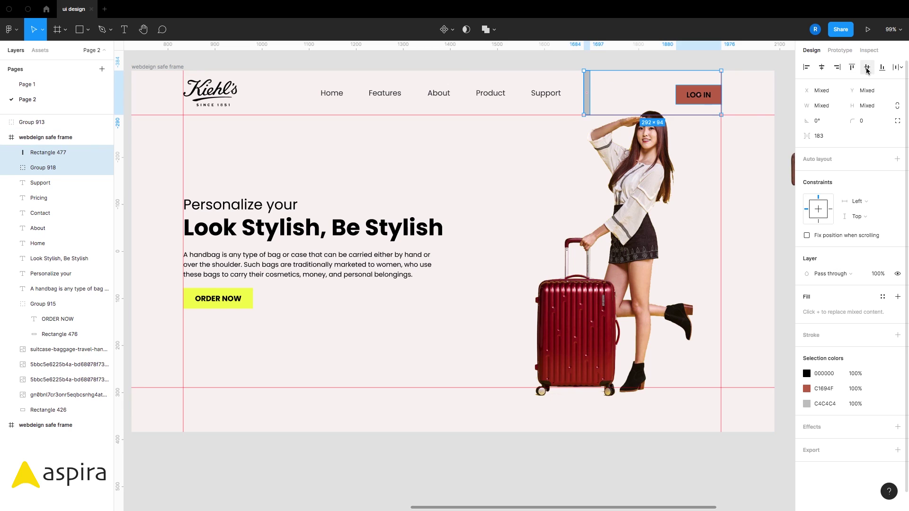
Delete the grey spacer rectangle from the page header
drag(666, 106, 317, 95)
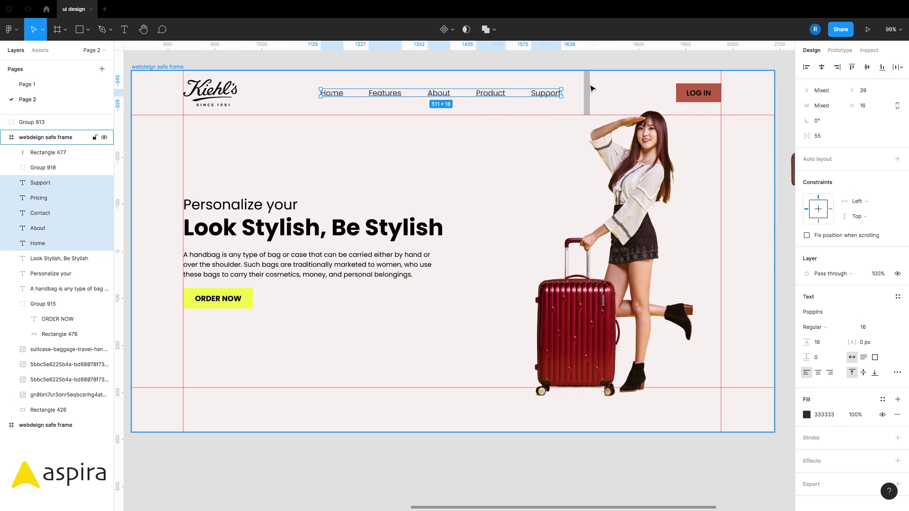
click(587, 92)
key(Delete)
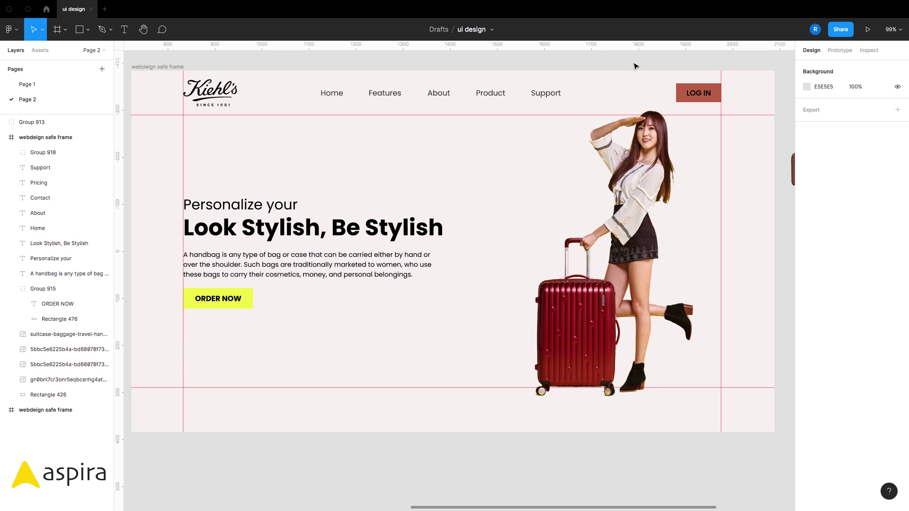
click(226, 209)
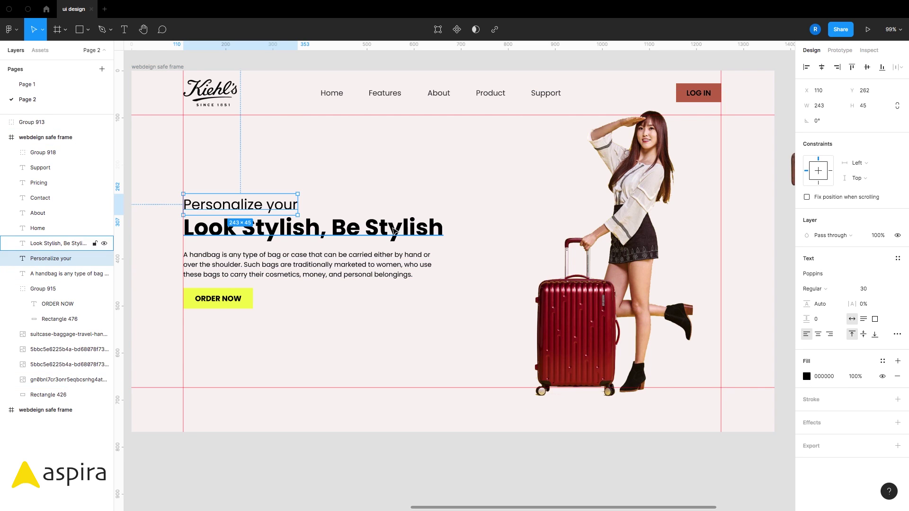
click(60, 242)
click(402, 274)
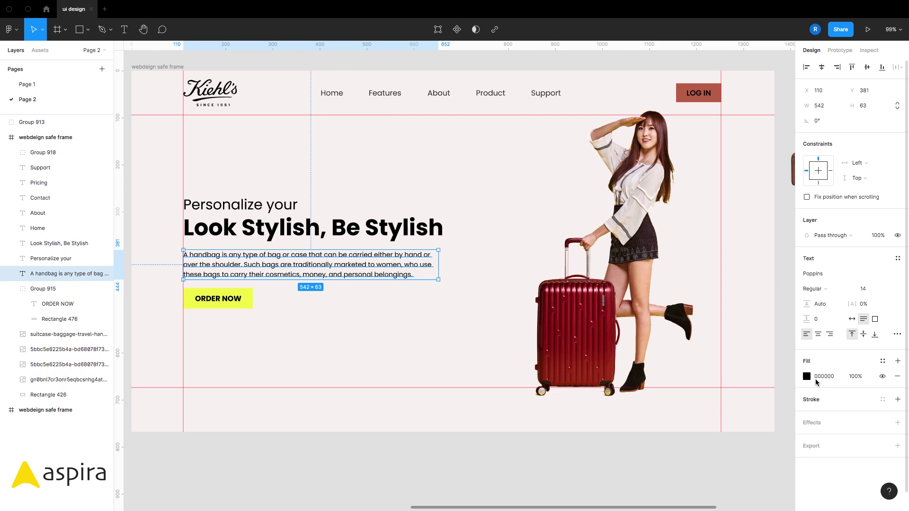
key(Escape)
key(Escape)
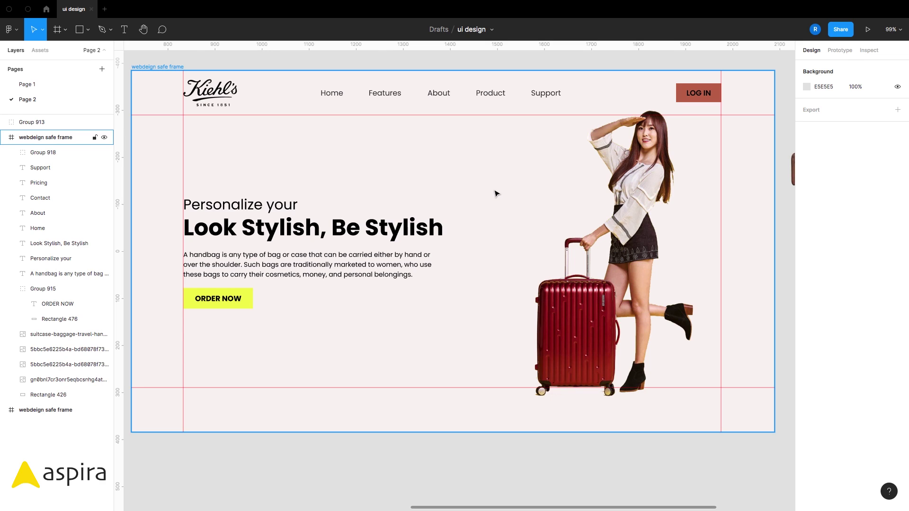
key(Escape)
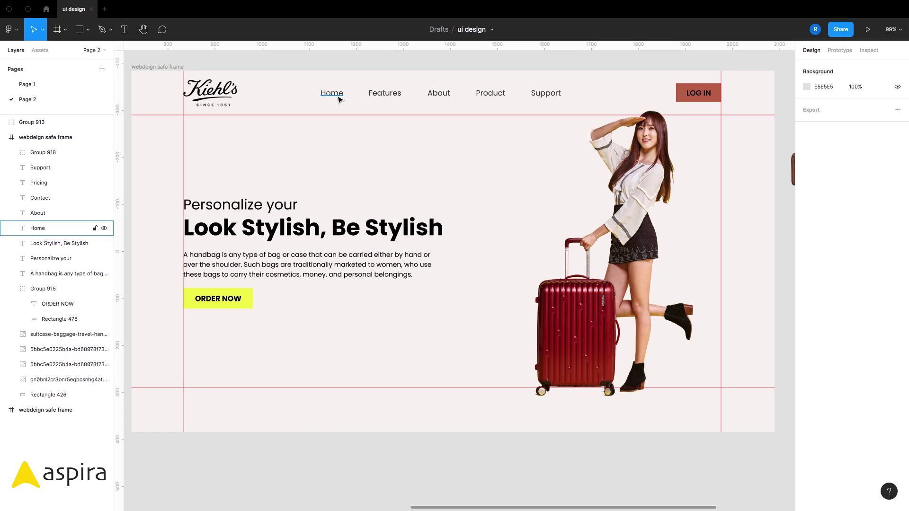
click(464, 213)
key(Escape)
Recolour both heading lines, "Personalize your" and "Look Stylish, Be Stylish", with a dark red sampled from the suitcase
click(283, 217)
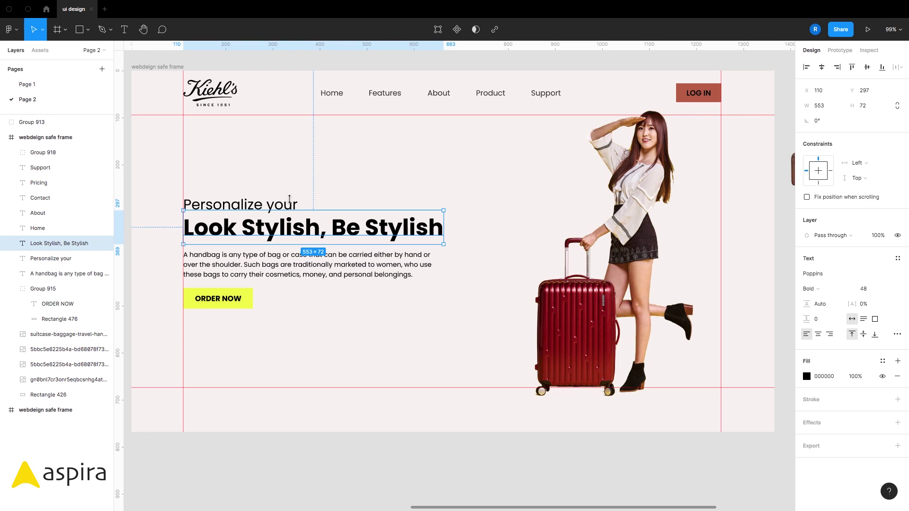
shift+click(281, 206)
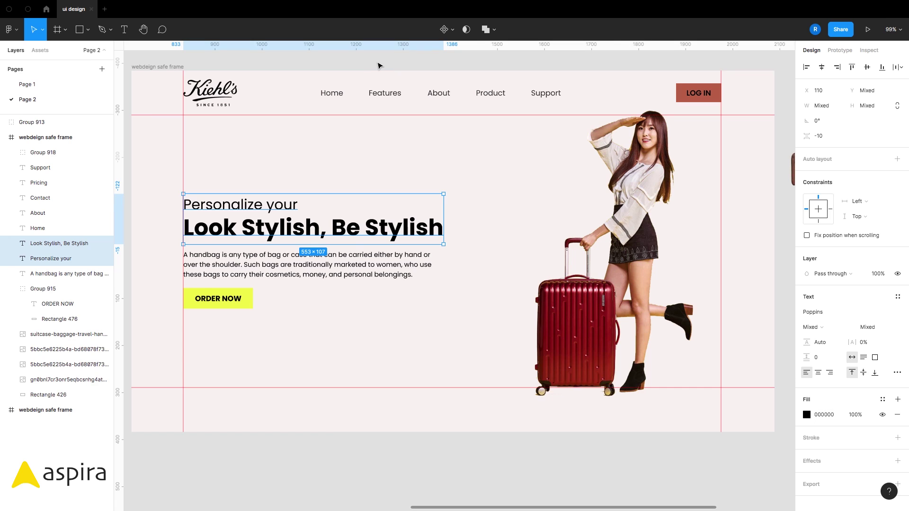
key(i)
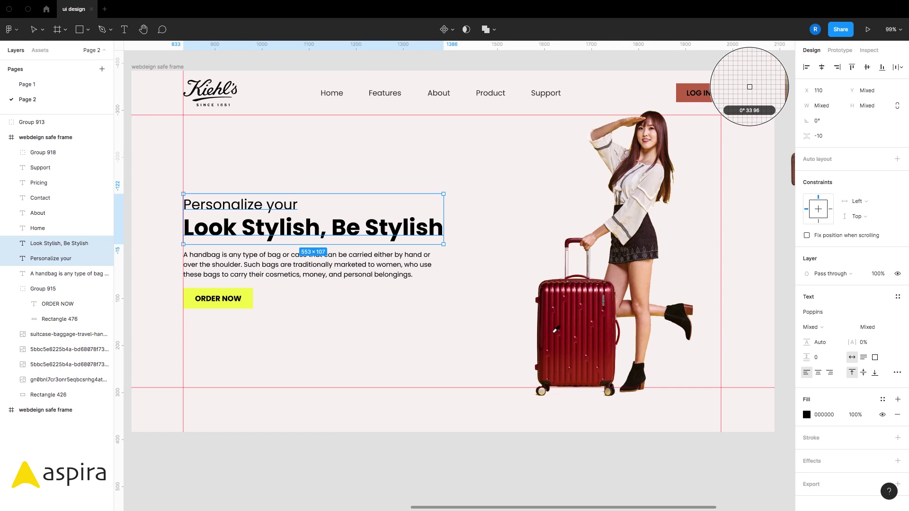
click(576, 302)
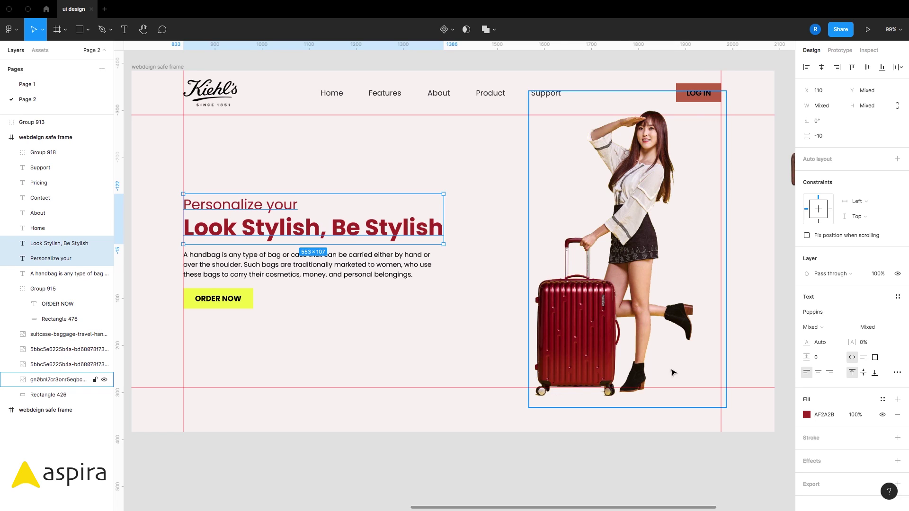
Mute and darken the heading colour by setting its HSL saturation to 50 and lightness to 38
click(806, 415)
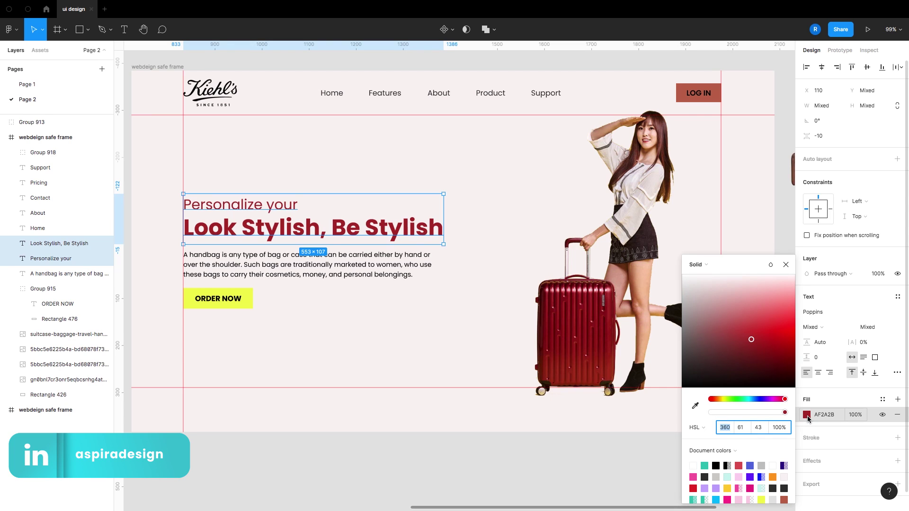
click(759, 428)
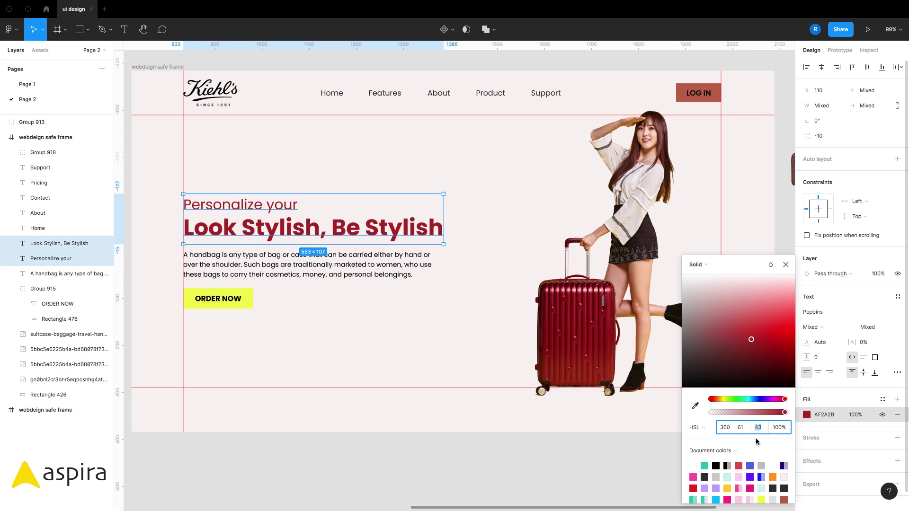
text(40)
key(Return)
key(Down)
key(Down)
key(Down)
key(Down)
key(Down)
key(Down)
key(Down)
key(Down)
key(Down)
key(Down)
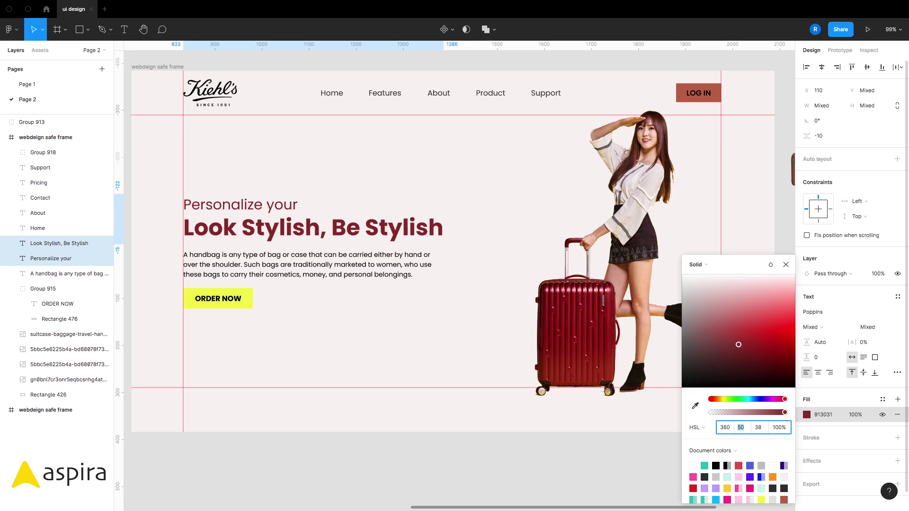
click(786, 266)
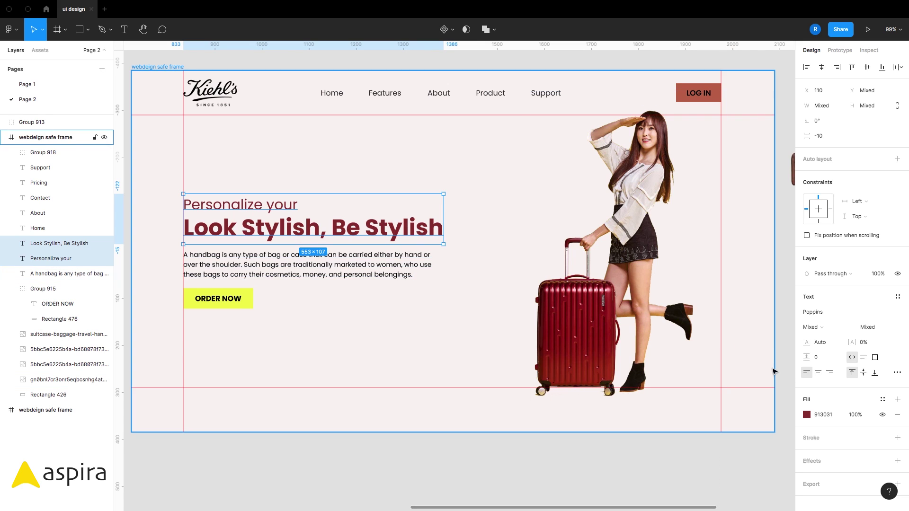
Apply the heading's fill colour 913031 to the handbag description paragraph
click(828, 415)
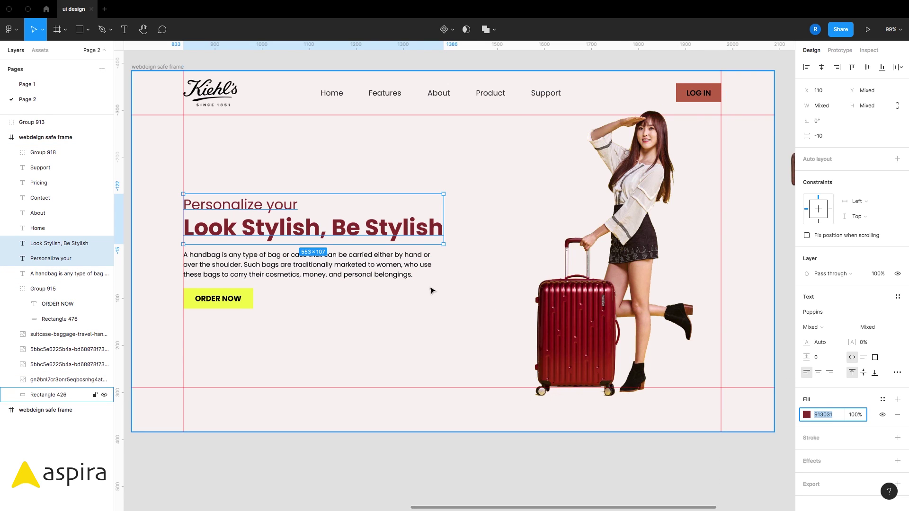
click(389, 272)
click(834, 374)
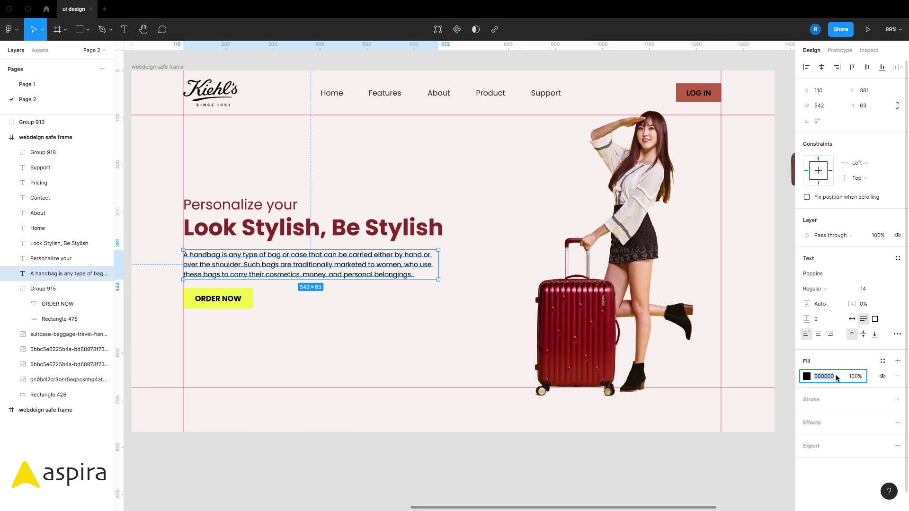
text(913031)
key(Return)
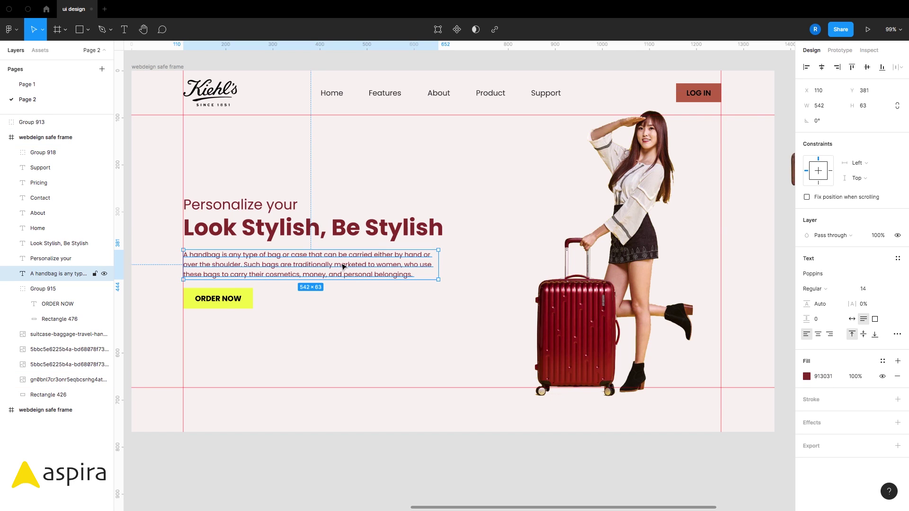
Soften the description paragraph's colour to A97E7F by lowering its HSL saturation to 20 and raising its lightness
click(806, 376)
click(745, 432)
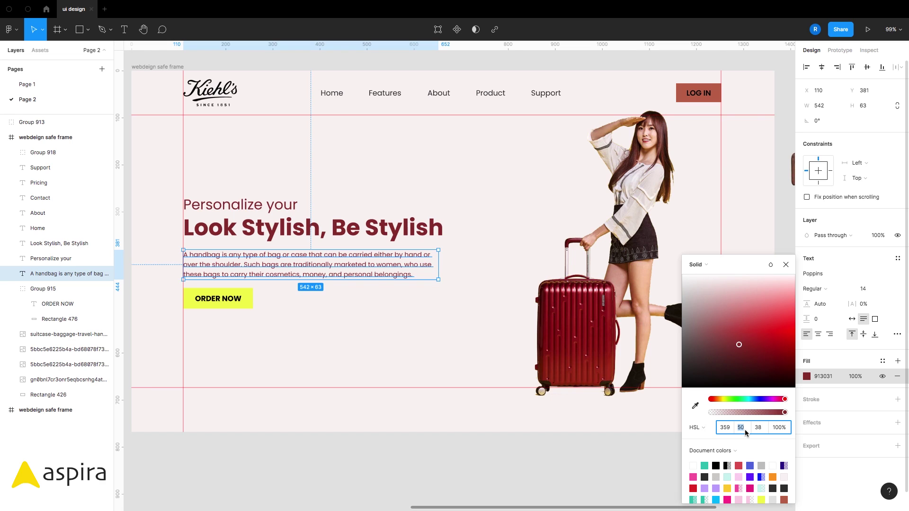
key(shift+Down)
key(shift+Down)
key(shift+Down)
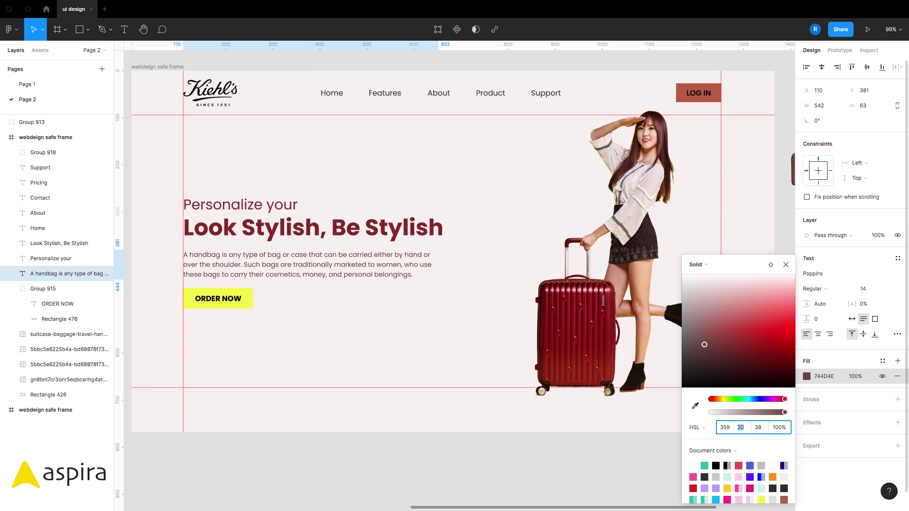
click(759, 428)
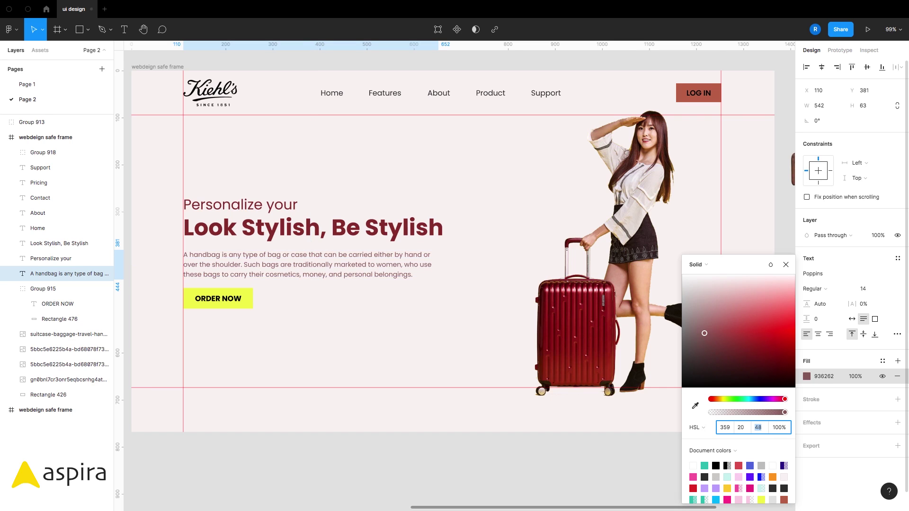
key(shift+Tab)
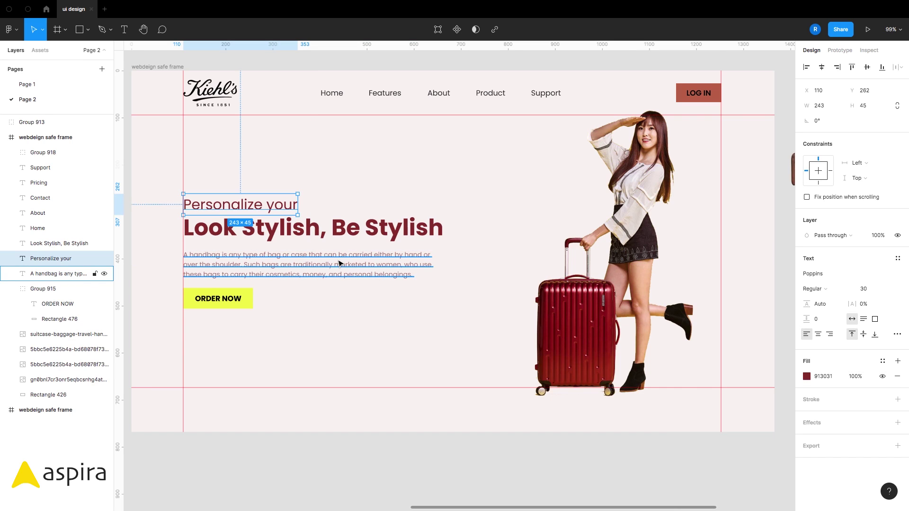
click(336, 232)
Copy the description paragraph's fill A97E7F to the five navigation links from Home to Support
click(352, 258)
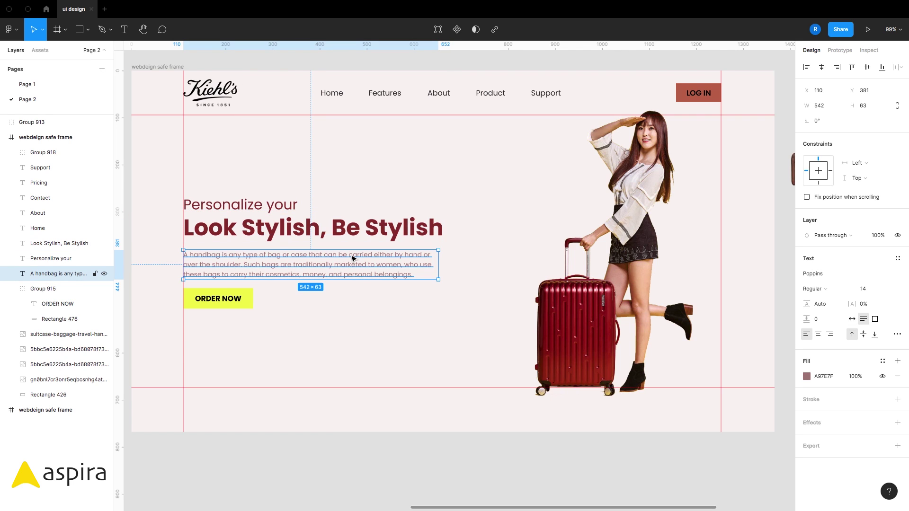
click(836, 378)
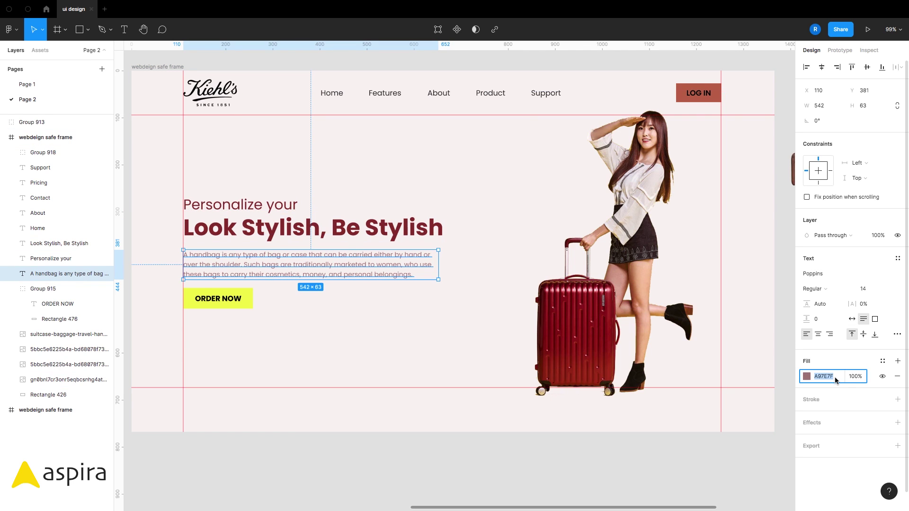
click(333, 95)
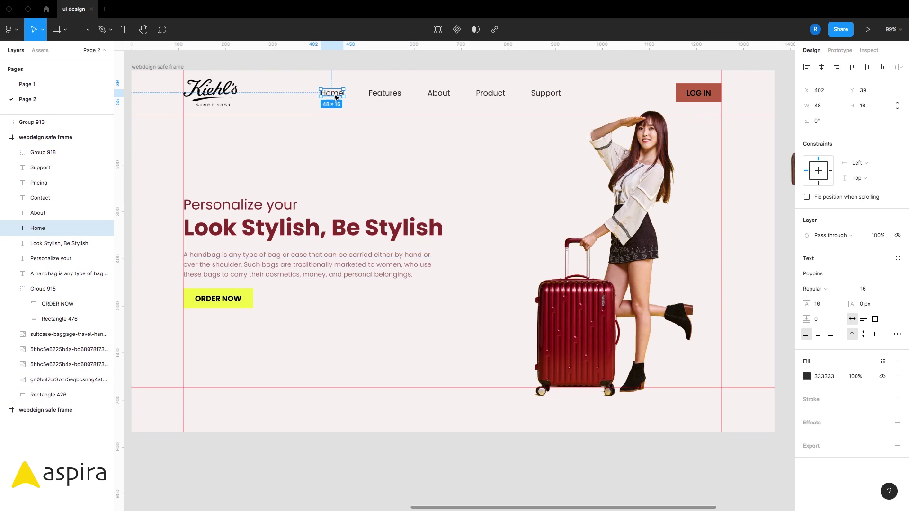
shift+click(101, 168)
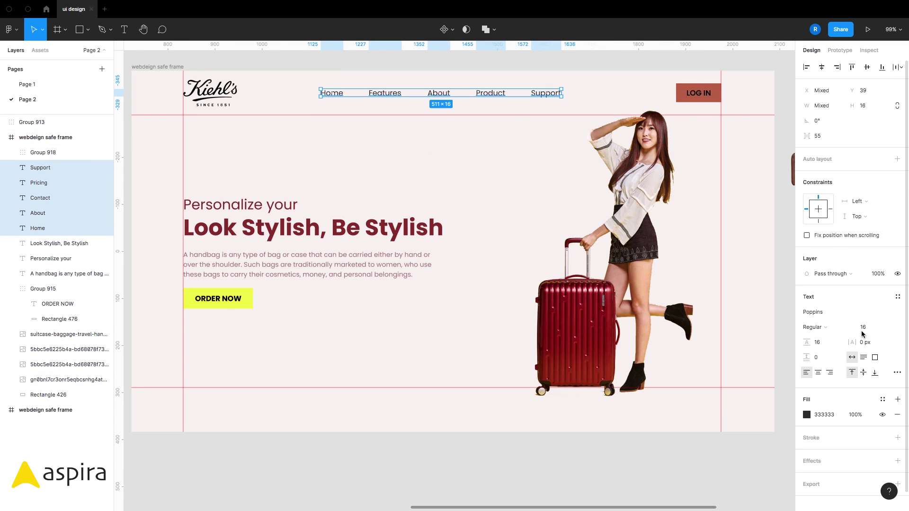
drag(827, 416, 829, 420)
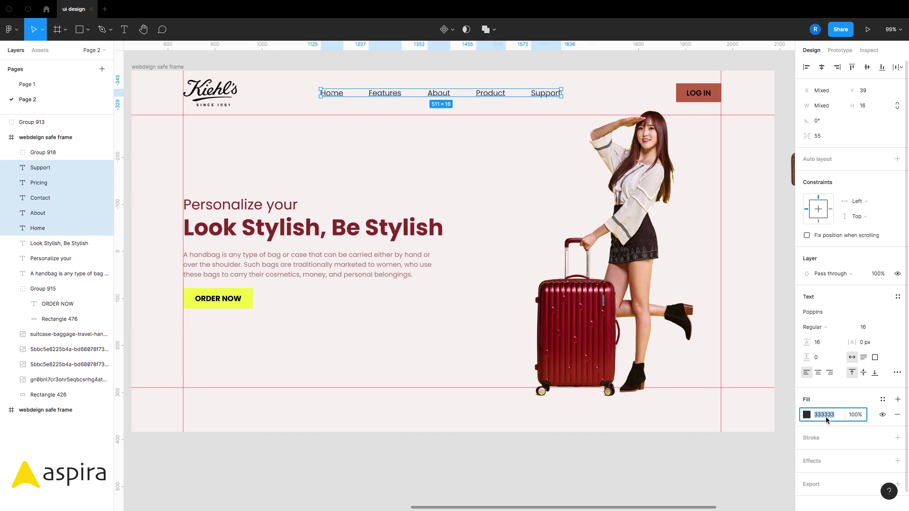
click(344, 61)
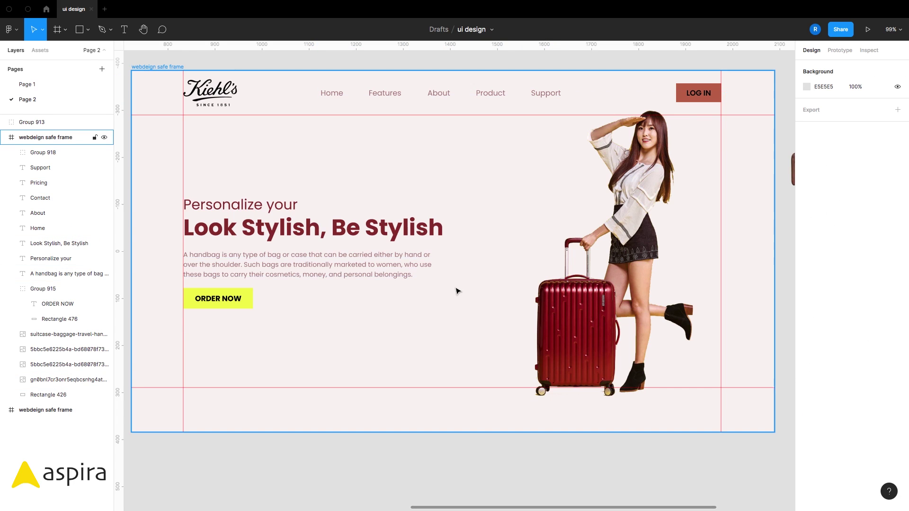
Copy the "Look Stylish, Be Stylish" heading's fill 913031 to the yellow ORDER NOW button background
click(250, 305)
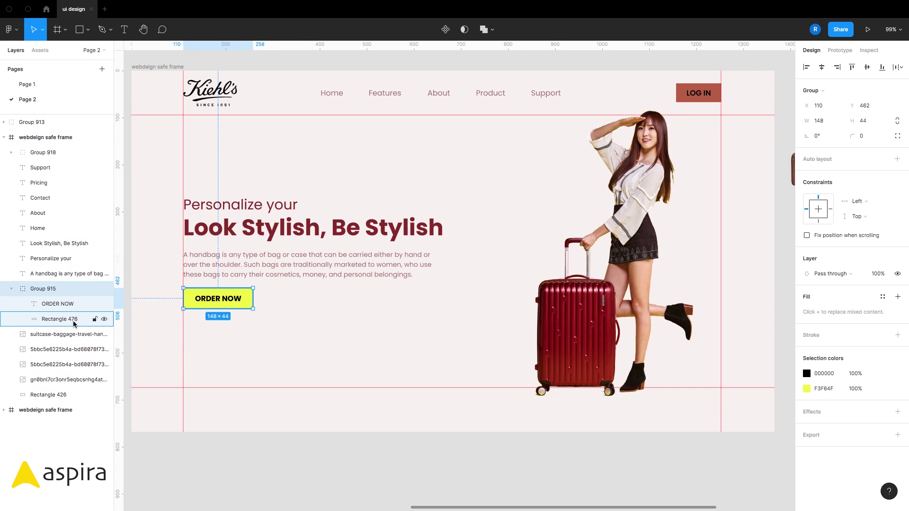
click(59, 243)
click(823, 376)
key(ctrl+c)
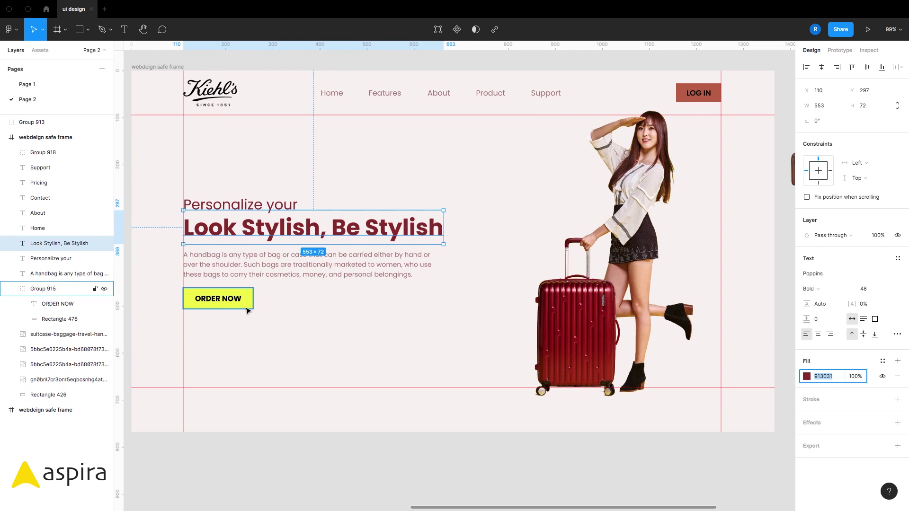
click(249, 305)
click(824, 389)
key(ctrl+v)
key(Return)
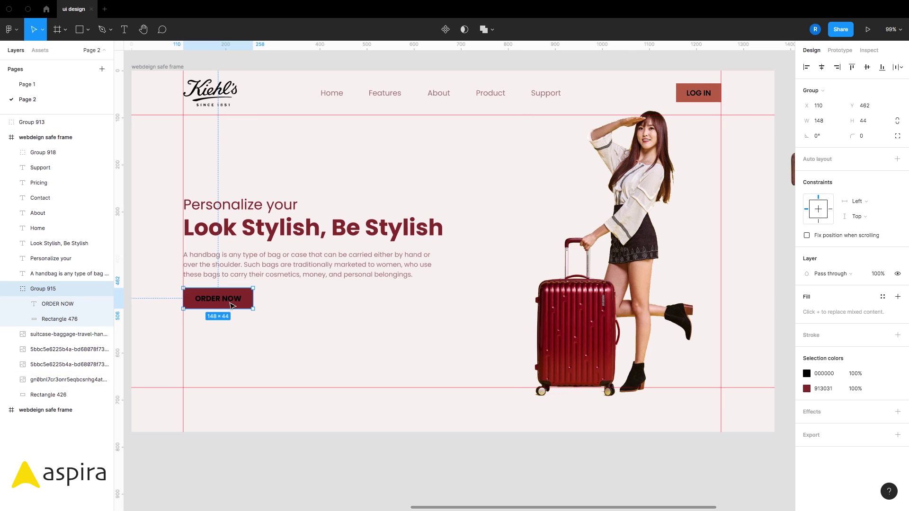
Copy the description paragraph's fill A97E7F to the ORDER NOW button label
click(88, 303)
click(826, 361)
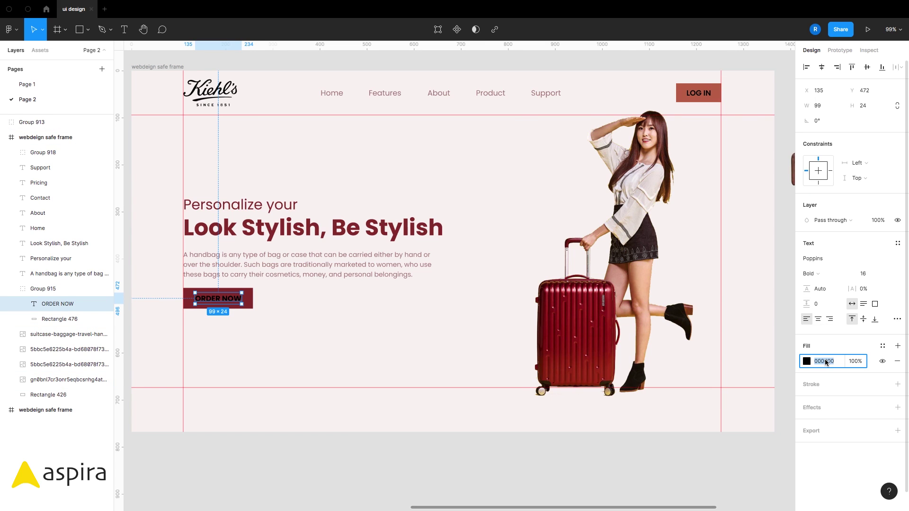
click(315, 232)
click(326, 265)
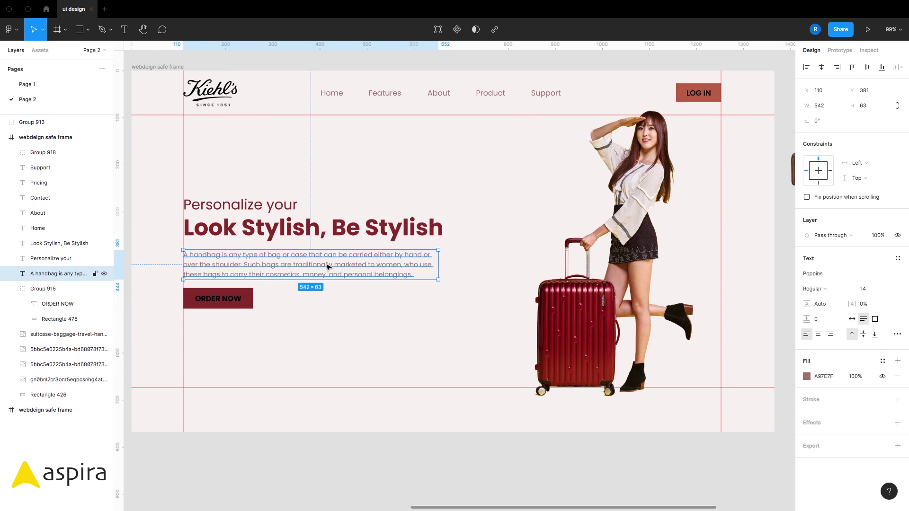
click(824, 376)
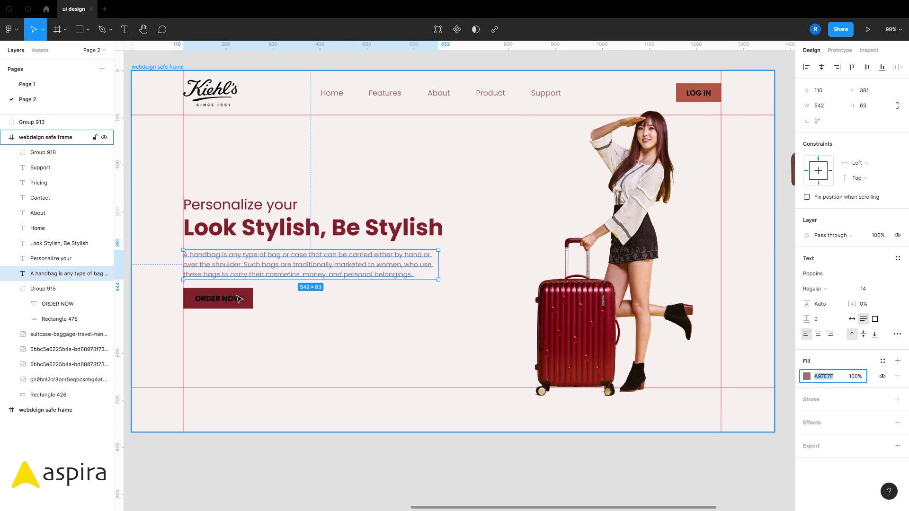
double_click(225, 303)
click(829, 363)
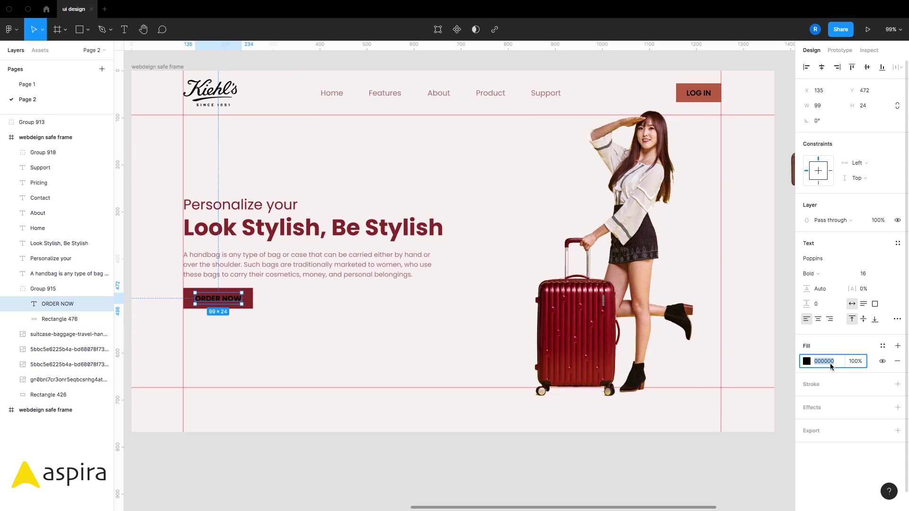
key(ctrl+v)
key(Return)
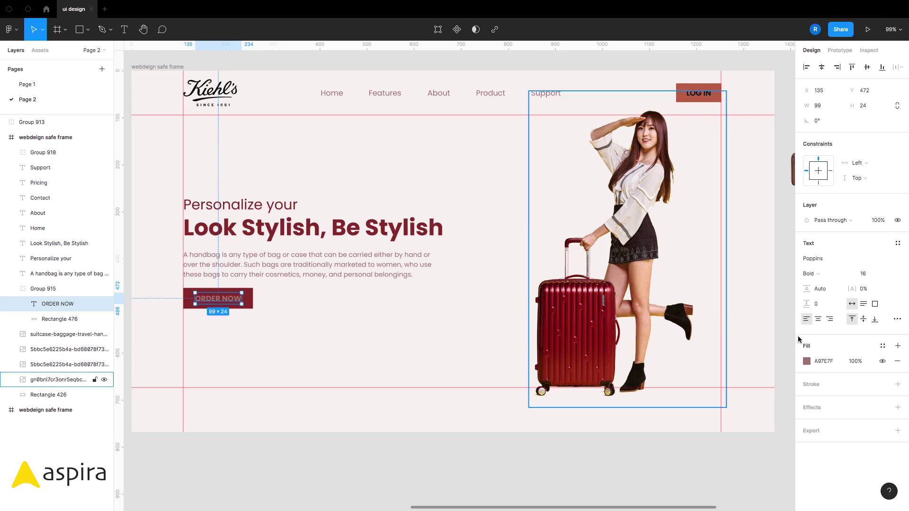
Lighten the ORDER NOW button label to EFE7E7 by raising its HSL lightness to 92
click(807, 362)
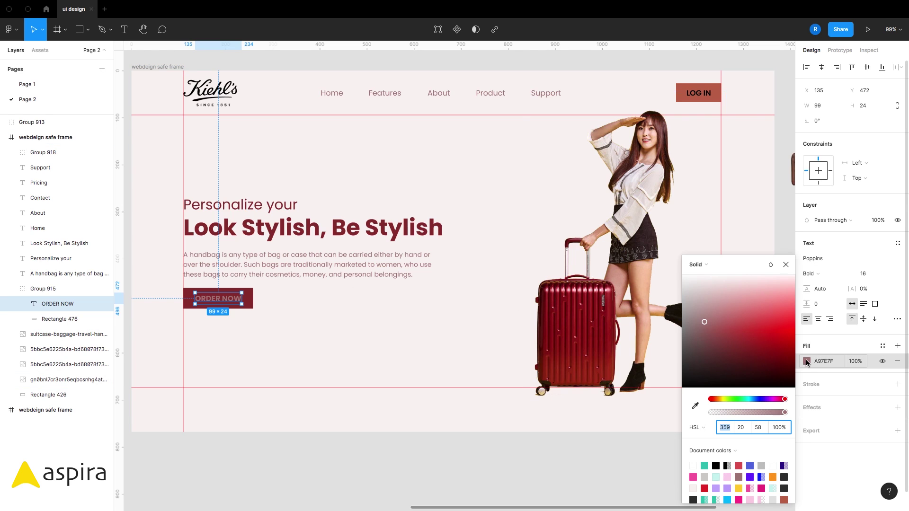
click(761, 428)
text(98)
key(Return)
text(91)
key(Return)
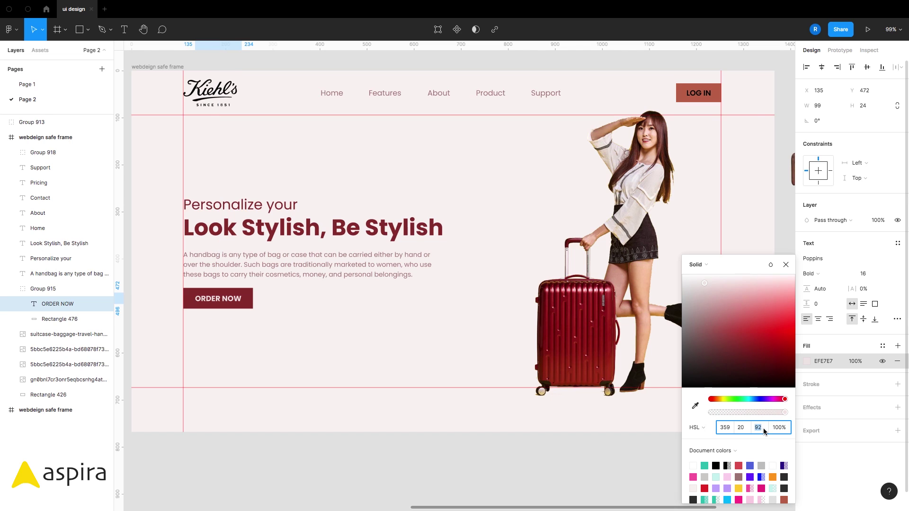
click(785, 265)
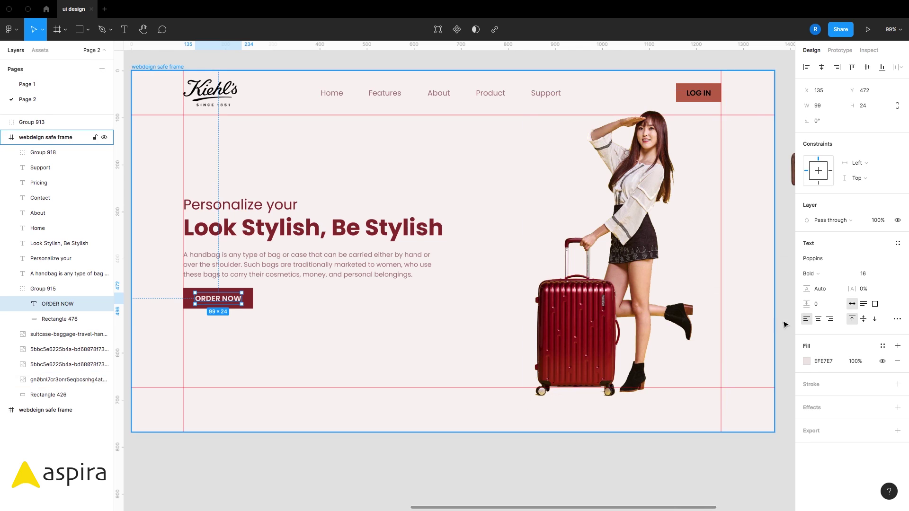
Copy the ORDER NOW label's fill EFE7E7 to the LOG IN button label
click(828, 362)
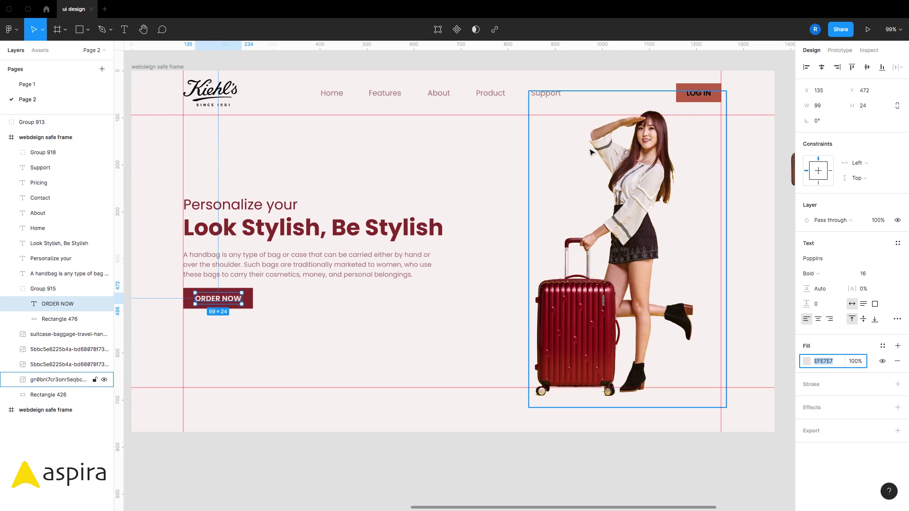
click(707, 90)
click(824, 374)
key(ctrl+v)
key(Return)
Recolour the LOG IN button background to the dark red used on the ORDER NOW button and hide the interface
click(12, 152)
click(59, 182)
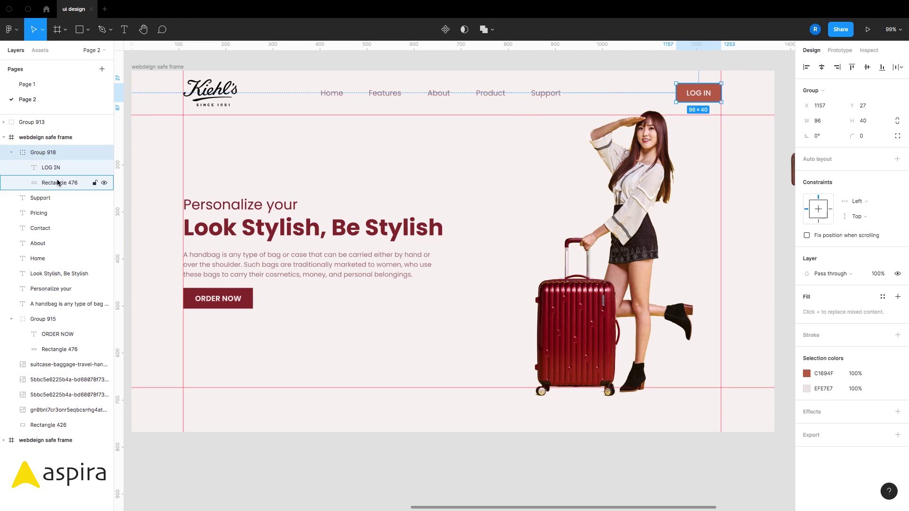
key(i)
click(757, 84)
click(597, 67)
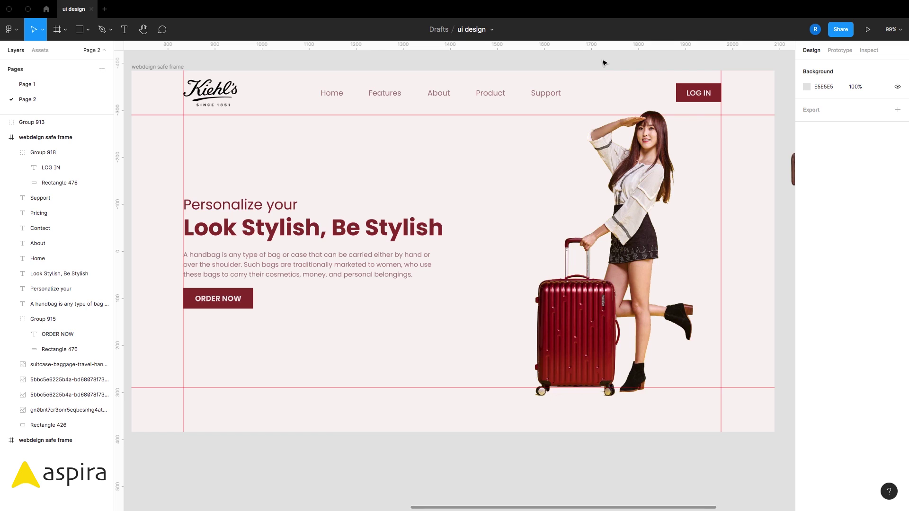
key(ctrl+backslash)
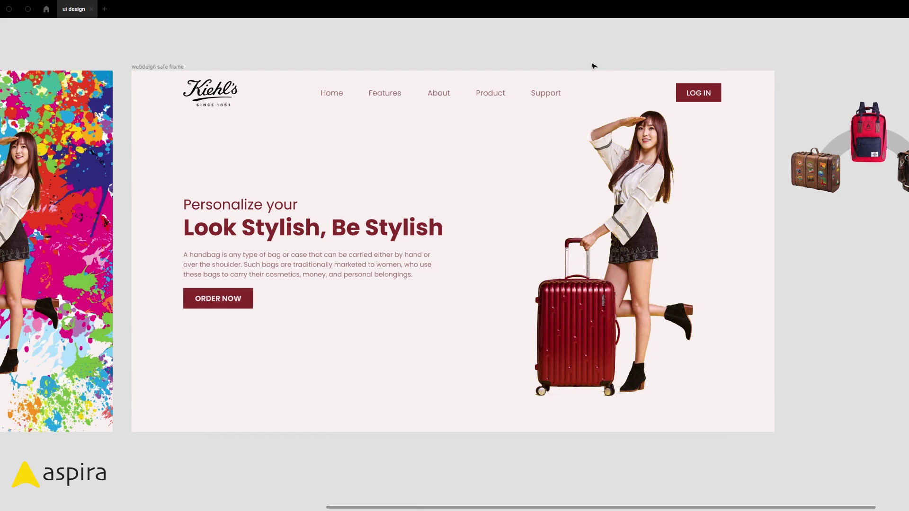
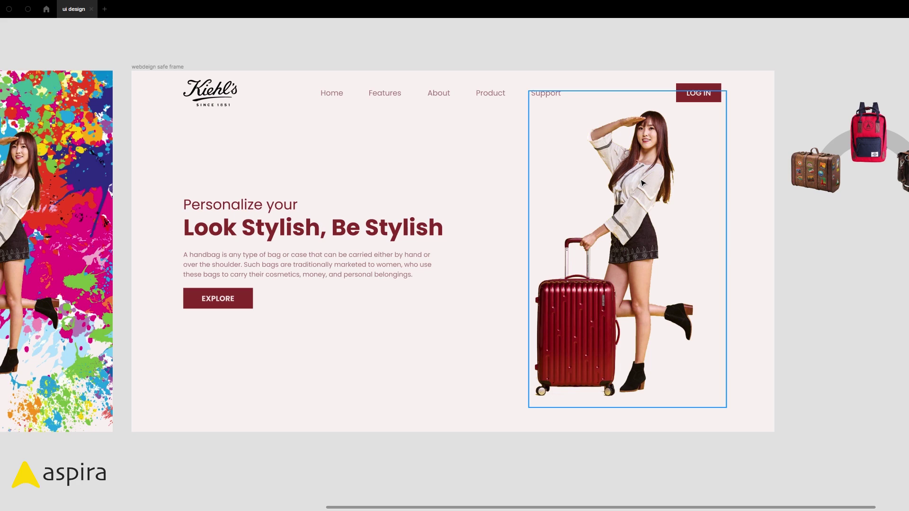
Ungroup the three-bag illustration next to the page frame
click(869, 128)
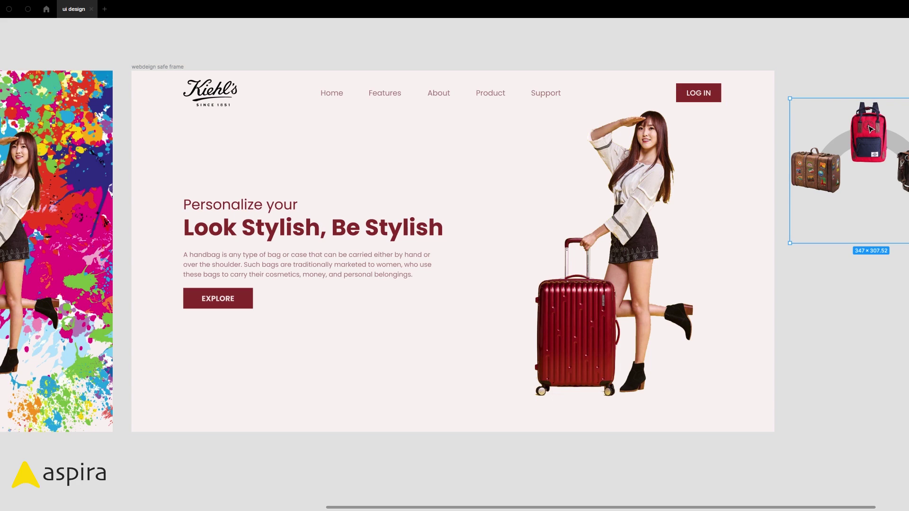
scroll(833, 119, right, 5)
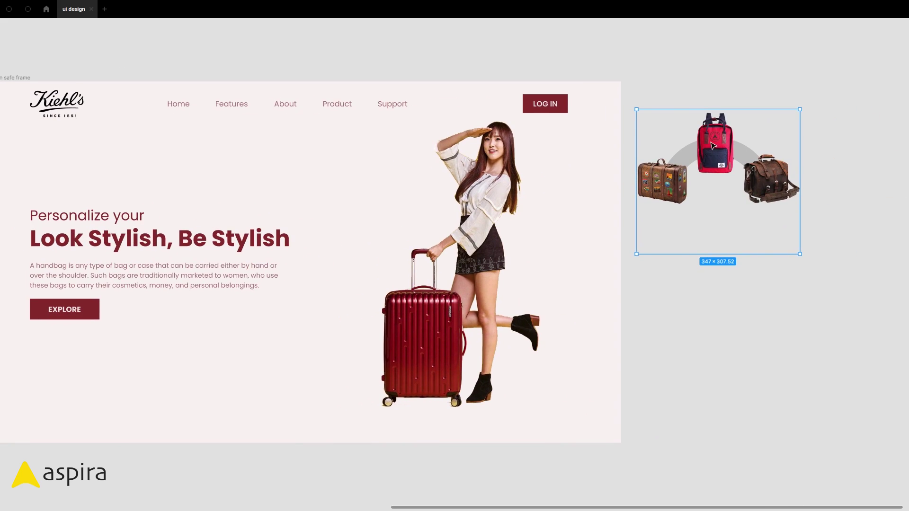
right_click(713, 137)
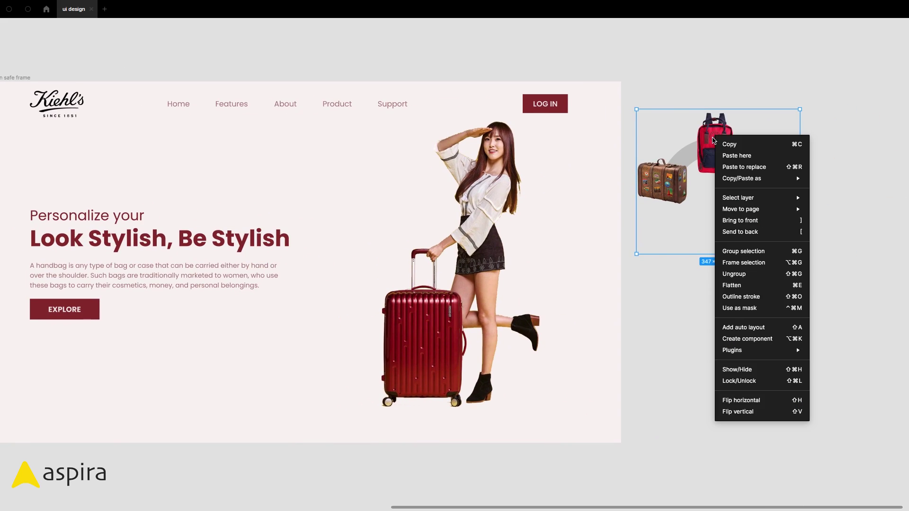
click(756, 280)
Place the red backpack in front of the suitcase's left edge and enlarge it to about half the suitcase's height
click(714, 142)
drag(715, 144, 374, 372)
drag(393, 342, 594, 319)
mouse_move(545, 383)
mouse_down()
mouse_move(552, 379)
mouse_move(544, 384)
mouse_up()
Delete the leftover brown suitcase, leather bag and grey arc outside the page frame
drag(814, 276, 574, 298)
drag(552, 162, 710, 288)
key(Delete)
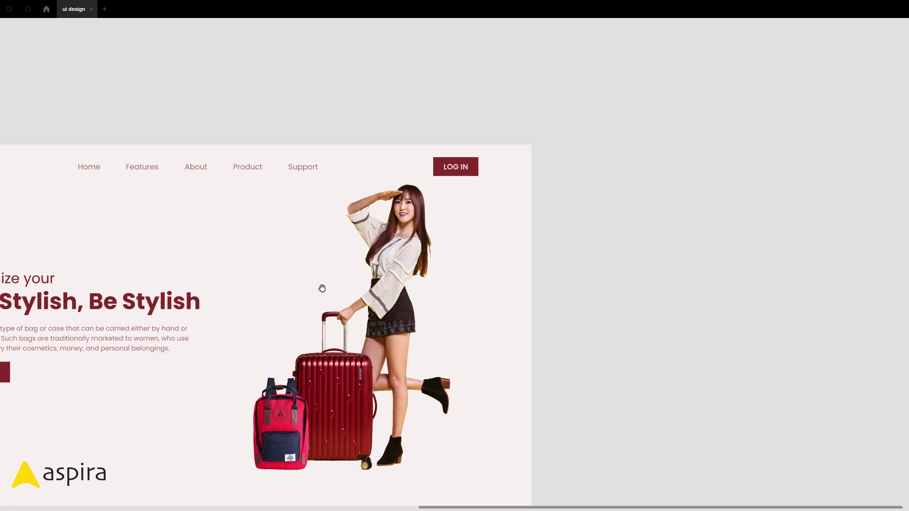
drag(320, 288, 536, 247)
click(584, 364)
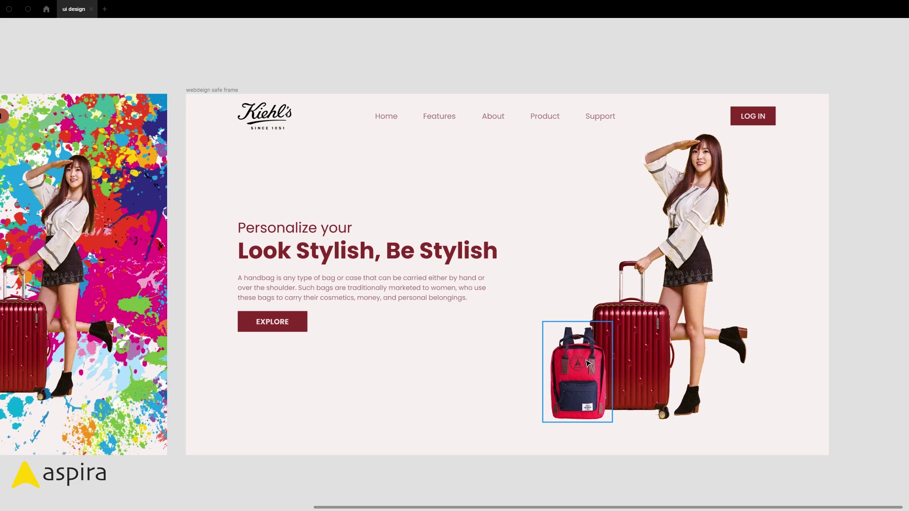
click(631, 359)
drag(219, 215, 354, 243)
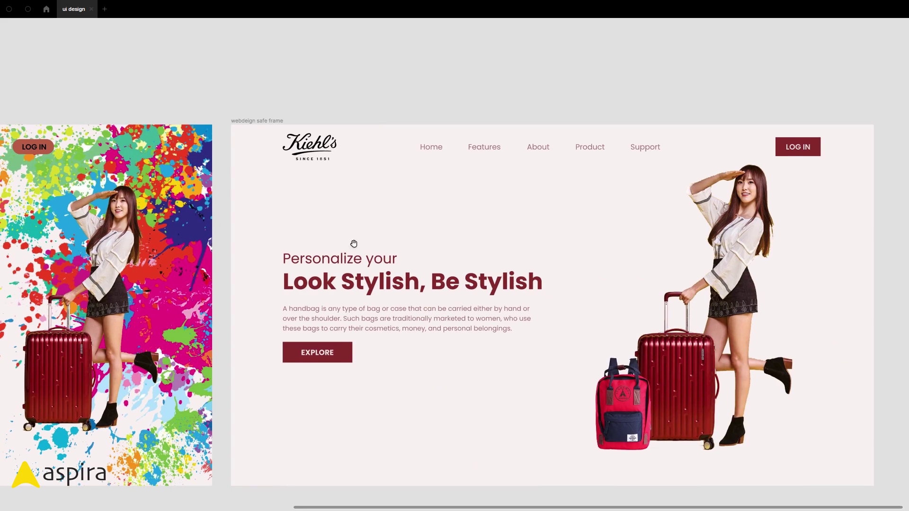
scroll(353, 244, right, 5)
scroll(353, 243, down, 1)
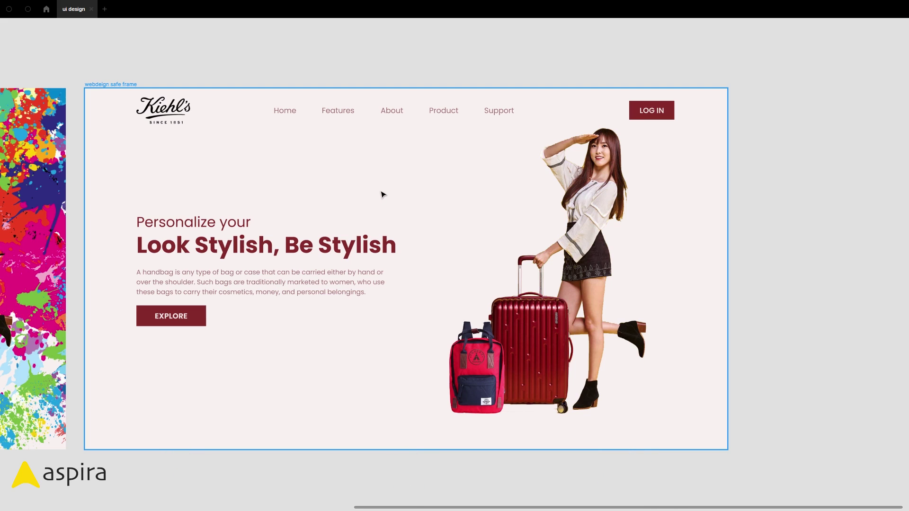
Duplicate the red landing page frame with the backpack to start another variation
click(196, 89)
scroll(237, 76, left, 2)
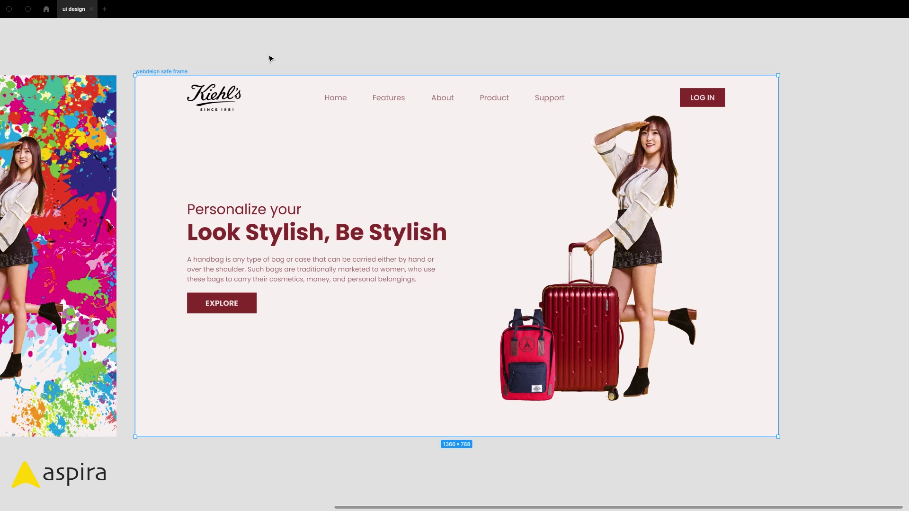
key(ctrl+d)
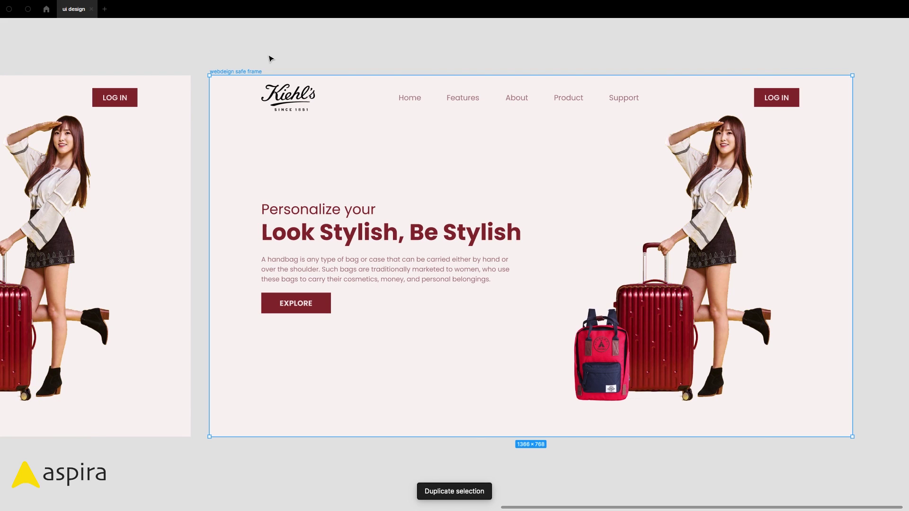
Draw a 716 × 716 square over the middle of the duplicated page and set its corner radius to 140
key(r)
mouse_move(381, 118)
mouse_down()
mouse_move(659, 396)
mouse_move(718, 439)
mouse_move(719, 455)
mouse_up()
key(ctrl+backslash)
click(869, 122)
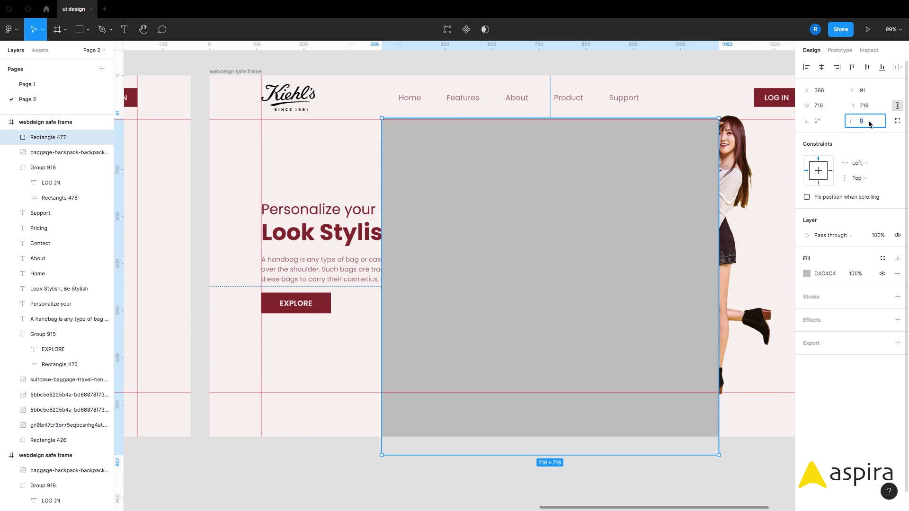
text(140)
key(Return)
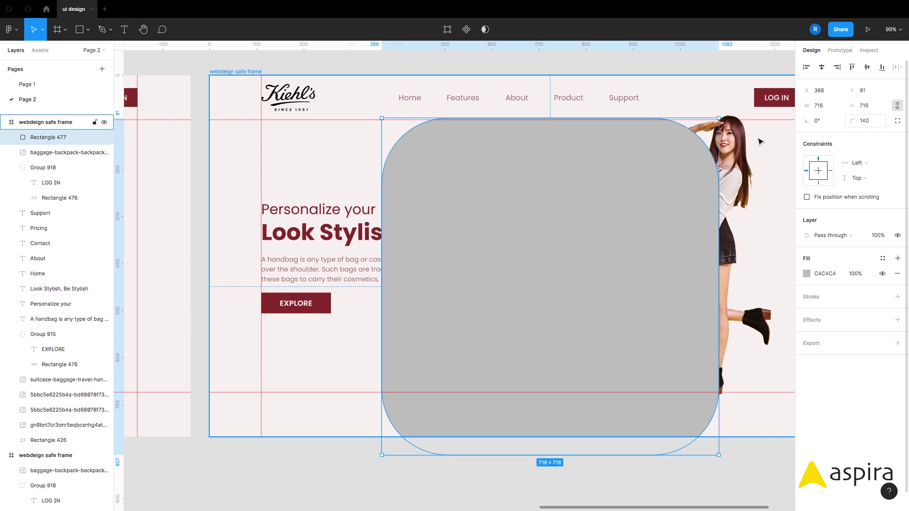
Rotate the rounded square 45°, enlarge it to about 785 × 785 and place it over the model side of the page
scroll(758, 142, right, 5)
click(829, 125)
text(45)
key(Return)
drag(334, 282, 536, 231)
key(minus)
drag(629, 260, 651, 232)
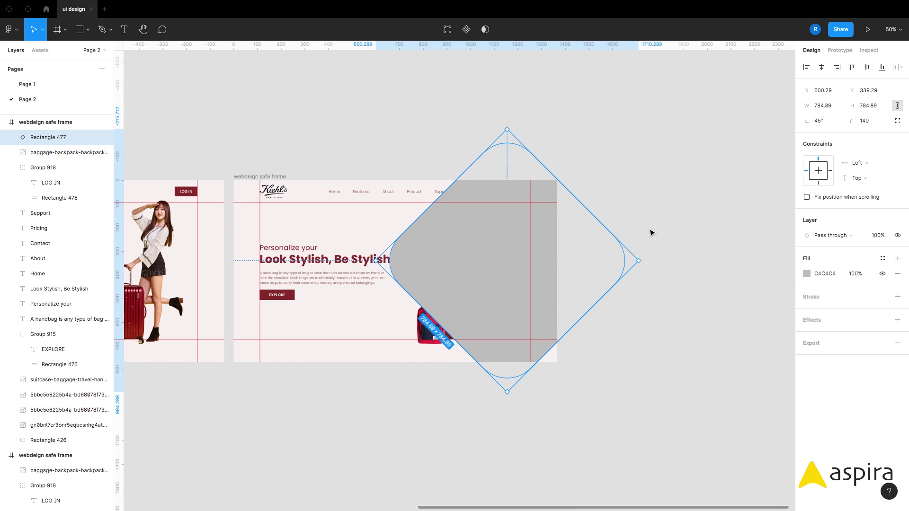
Send the rotated square backward until it sits directly above the page's background rectangle in the layer order
key(ctrl+bracketleft)
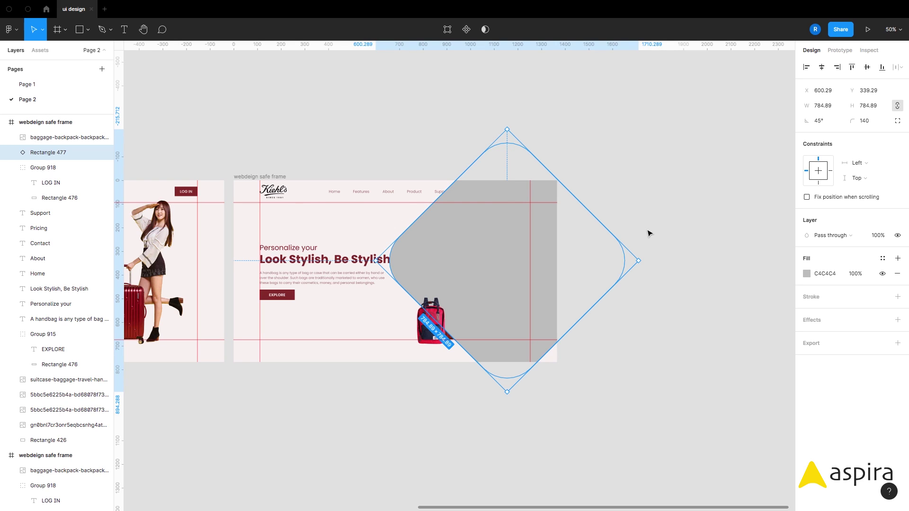
key(ctrl+bracketleft)
key(ctrl+bracketleft)
key(ctrl+bracketleft)
key(ctrl+bracketleft)
key(ctrl+bracketleft)
key(ctrl+bracketleft)
key(ctrl+bracketleft)
key(ctrl+bracketleft)
key(ctrl+bracketleft)
key(ctrl+bracketleft)
key(ctrl+bracketleft)
drag(60, 379, 60, 438)
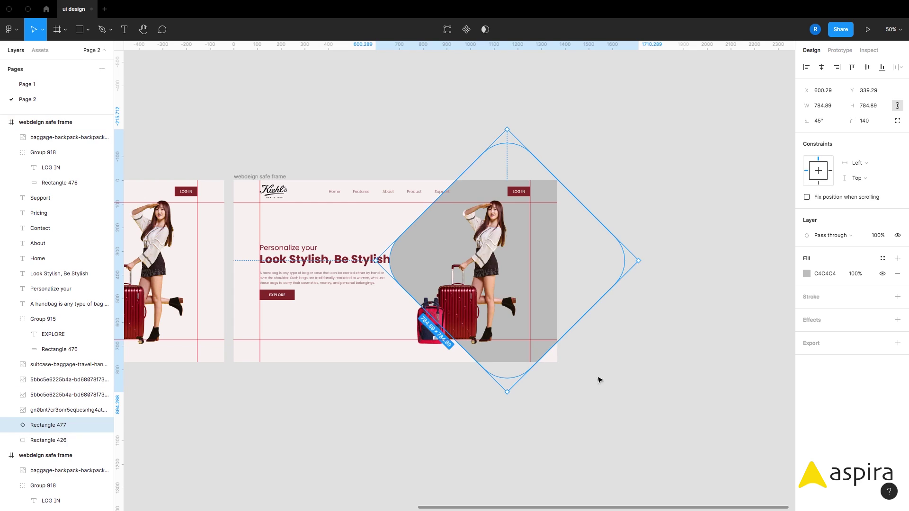
Shift the rotated square right to X 690.29 and nudge it down to Y 349.29
key(z)
drag(650, 158, 263, 433)
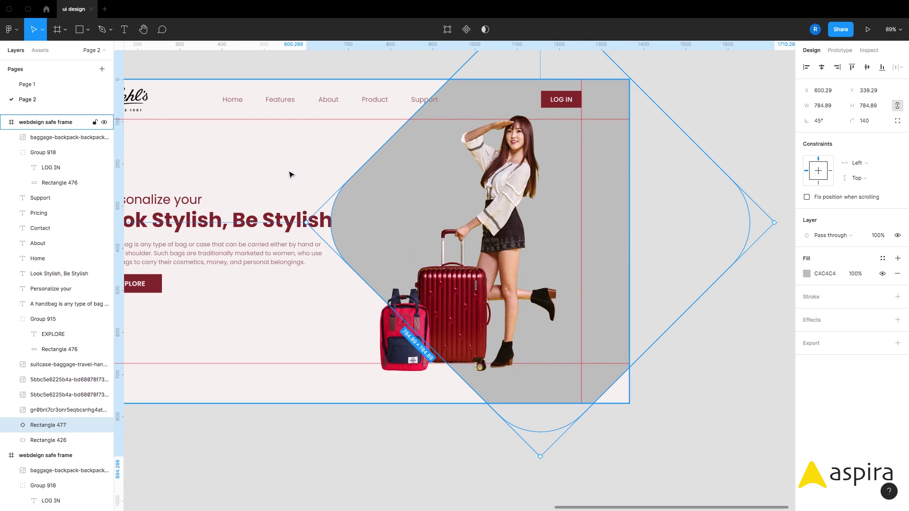
key(shift+Right)
key(shift+Right)
key(shift+Right)
key(shift+Right)
key(shift+Right)
key(shift+Right)
key(shift+Right)
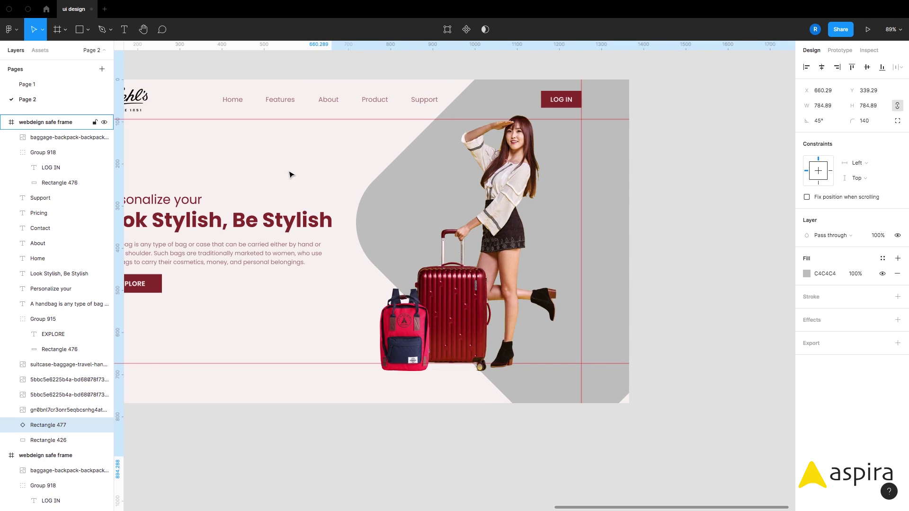
key(shift+Right)
key(shift+Right)
key(shift+Down)
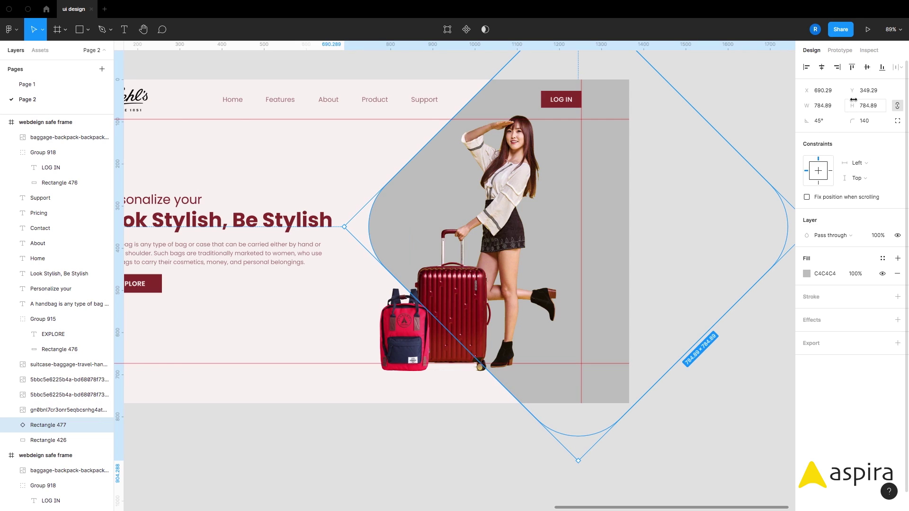
Centre the rotated square vertically on the page and raise it 20 px to Y 364
click(867, 68)
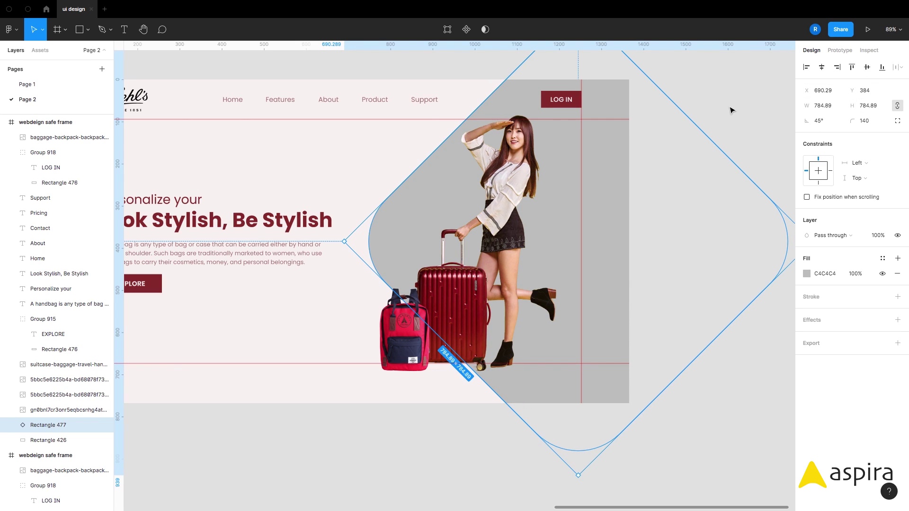
key(shift+Up)
key(shift+Up)
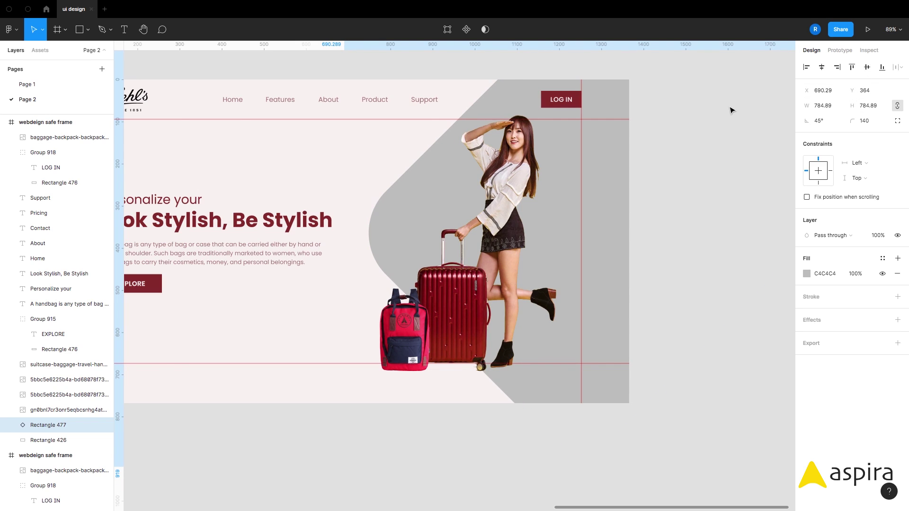
key(shift+Down)
key(shift+Up)
Fill the rotated square with the page background's pale pink, darkened to EBD6D6 with an HSL lightness of 88
key(i)
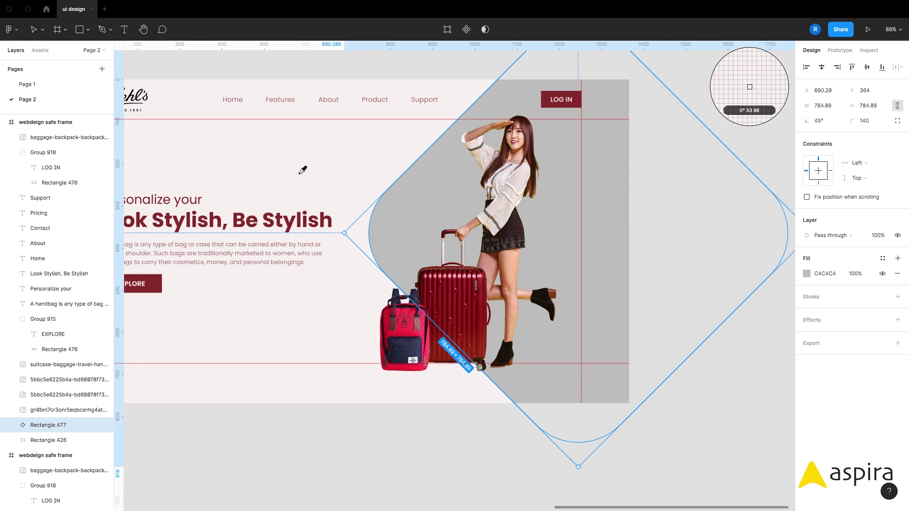
click(336, 155)
click(806, 273)
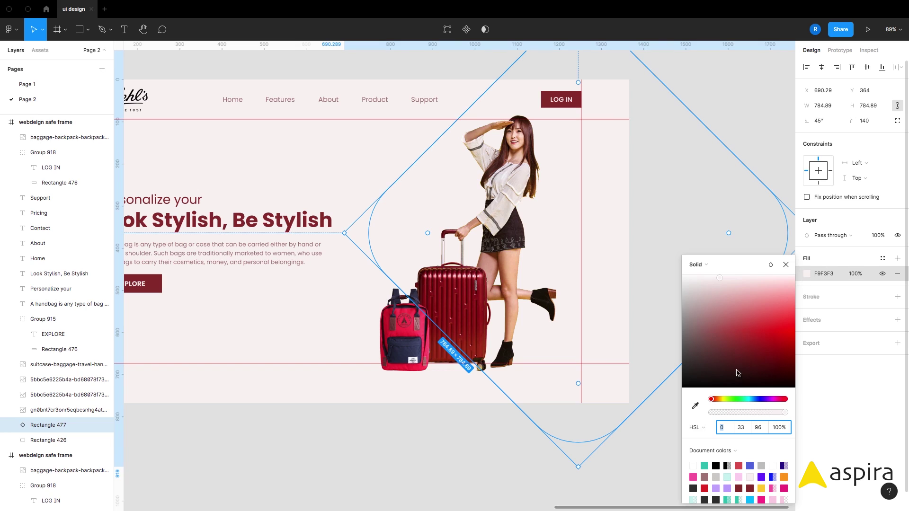
click(758, 428)
key(shift+Down)
key(shift+Down)
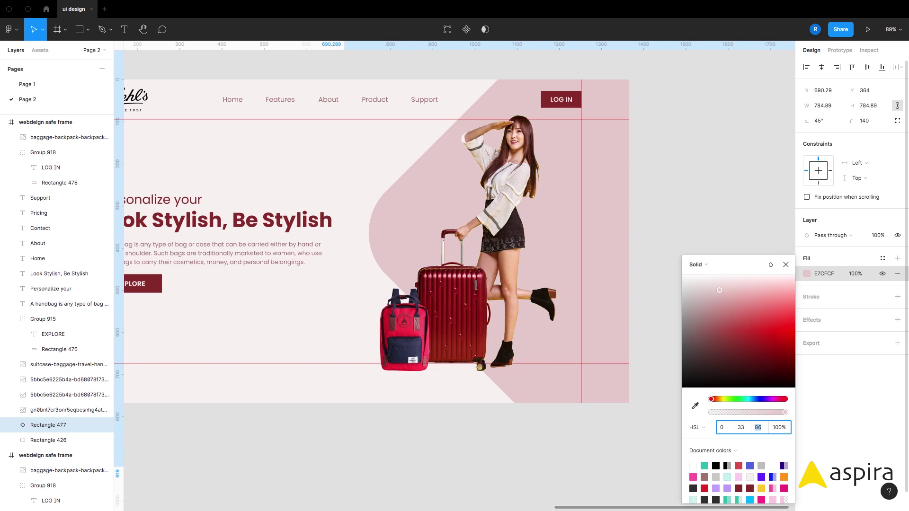
key(shift+Up)
key(Up)
key(Up)
click(742, 429)
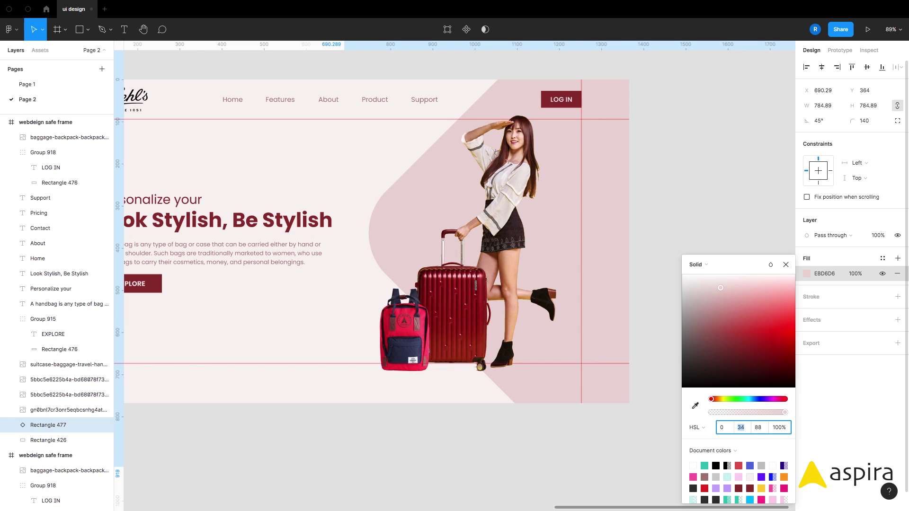
click(734, 134)
Hide the interface and compare the original colourful landing page with the two red variations
drag(276, 206, 402, 213)
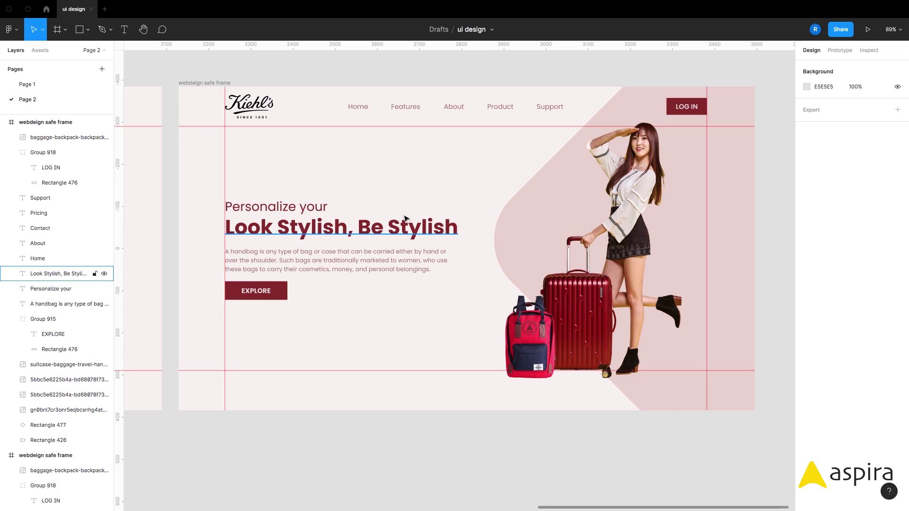
key(ctrl+backslash)
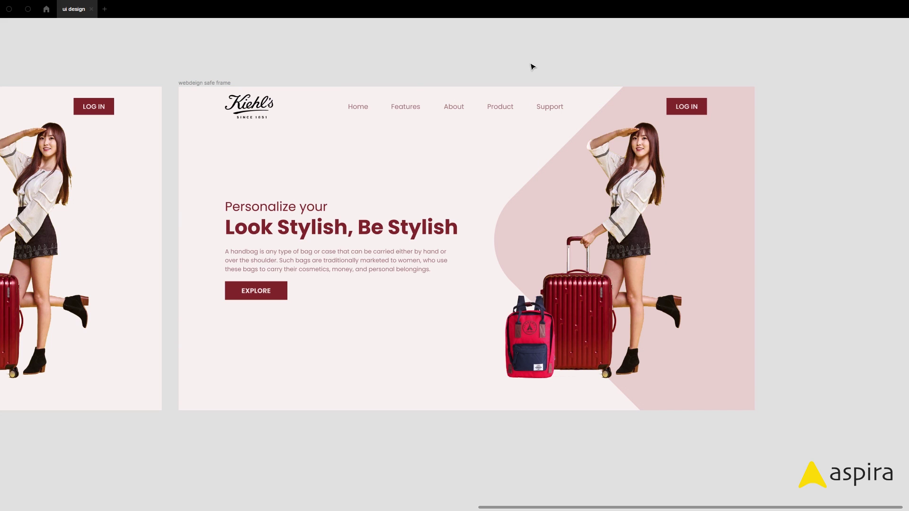
drag(160, 169, 599, 155)
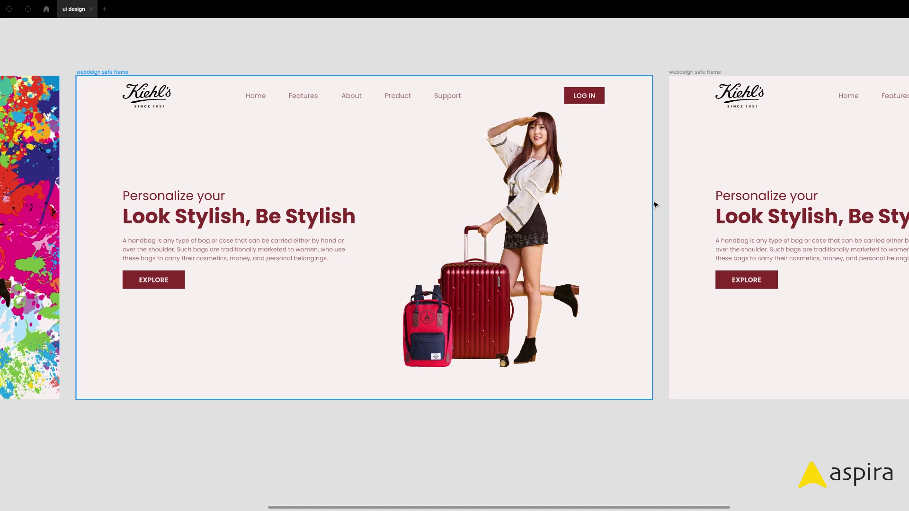
scroll(808, 197, right, 10)
scroll(590, 233, right, 1)
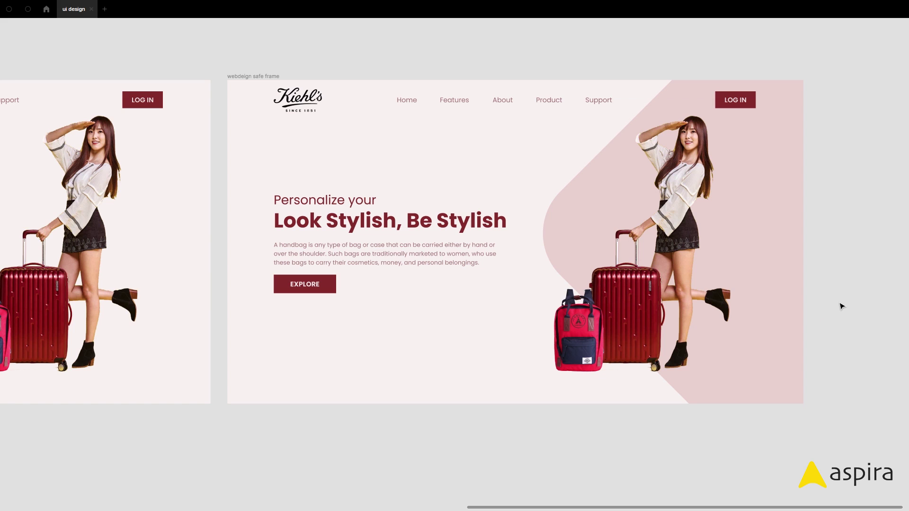
key(ctrl+equal)
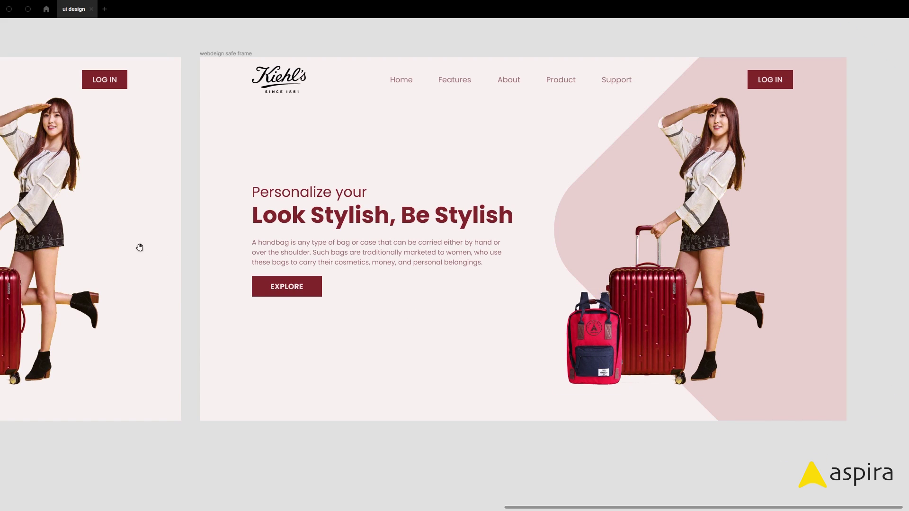
scroll(139, 248, left, 10)
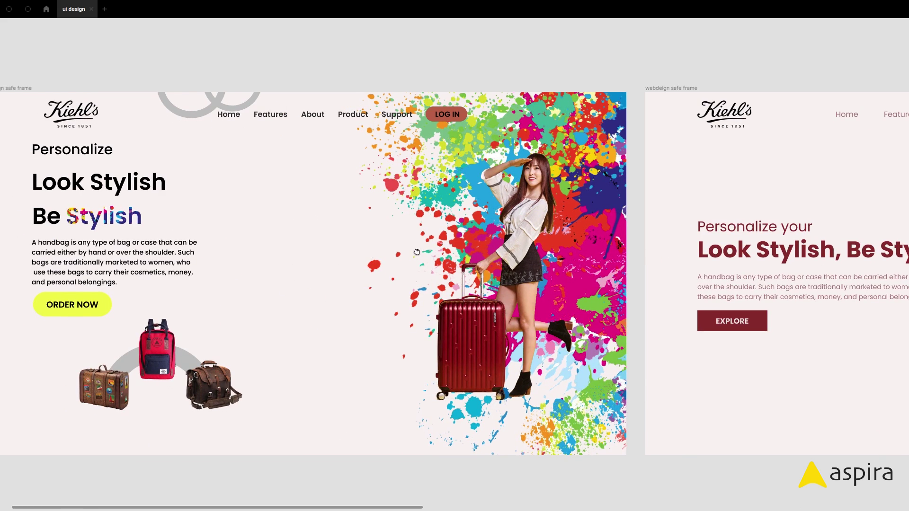
scroll(417, 252, left, 3)
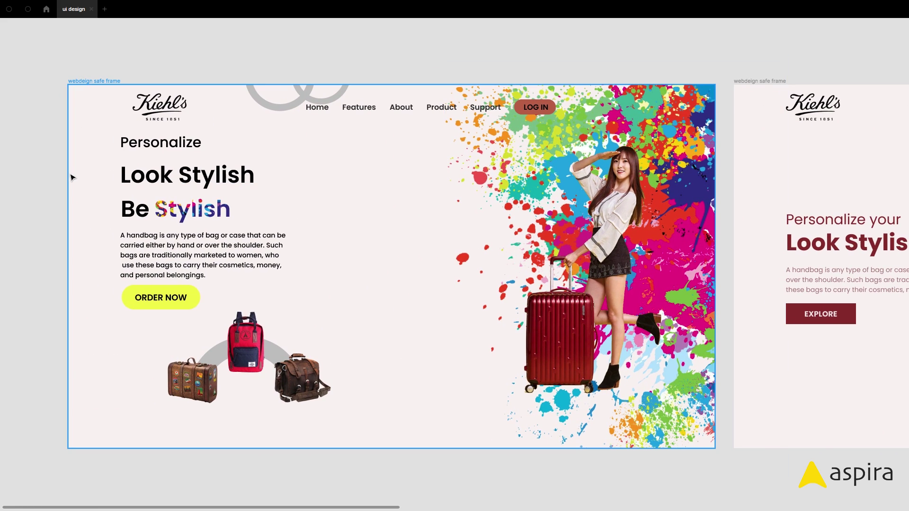
drag(729, 258, 363, 269)
drag(635, 282, 477, 279)
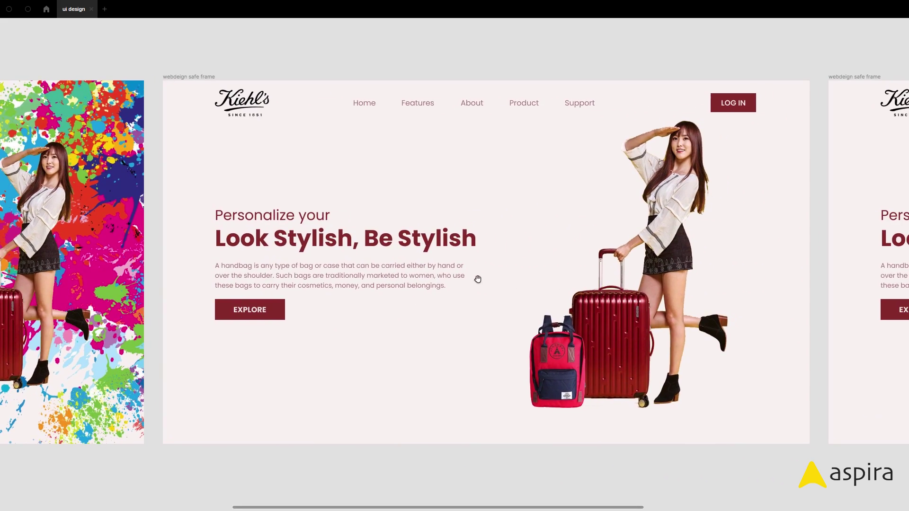
drag(767, 279, 442, 263)
drag(651, 278, 467, 282)
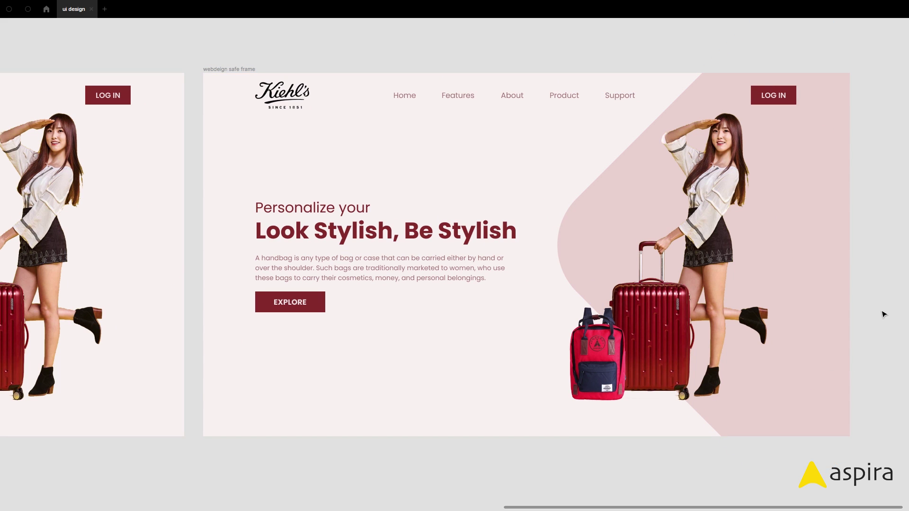